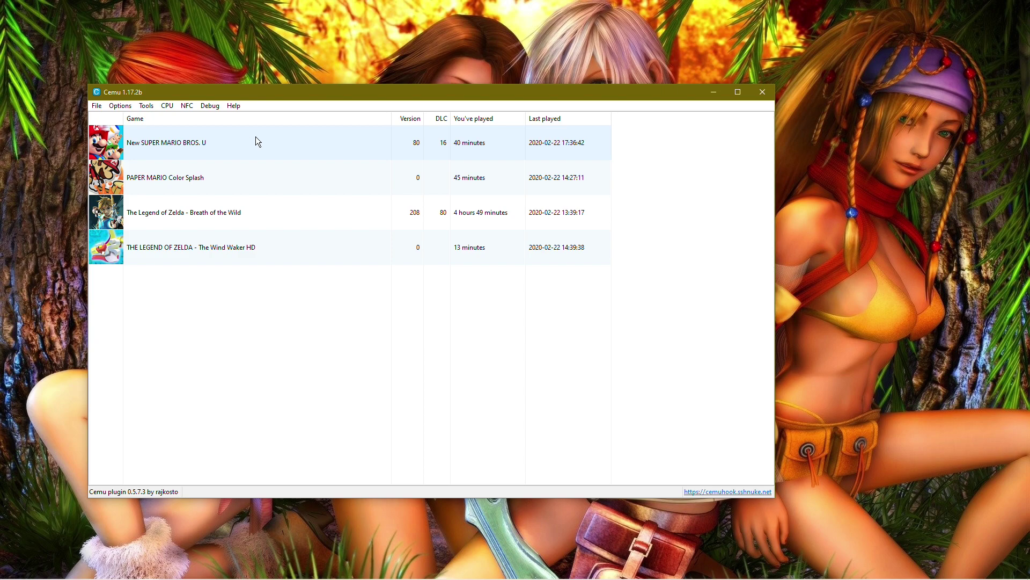
# Launch New SUPER MARIO BROS. U, try to continue past its title screen, and close the emulator
pyautogui.moveTo(367, 92); pyautogui.dragTo(445, 135)
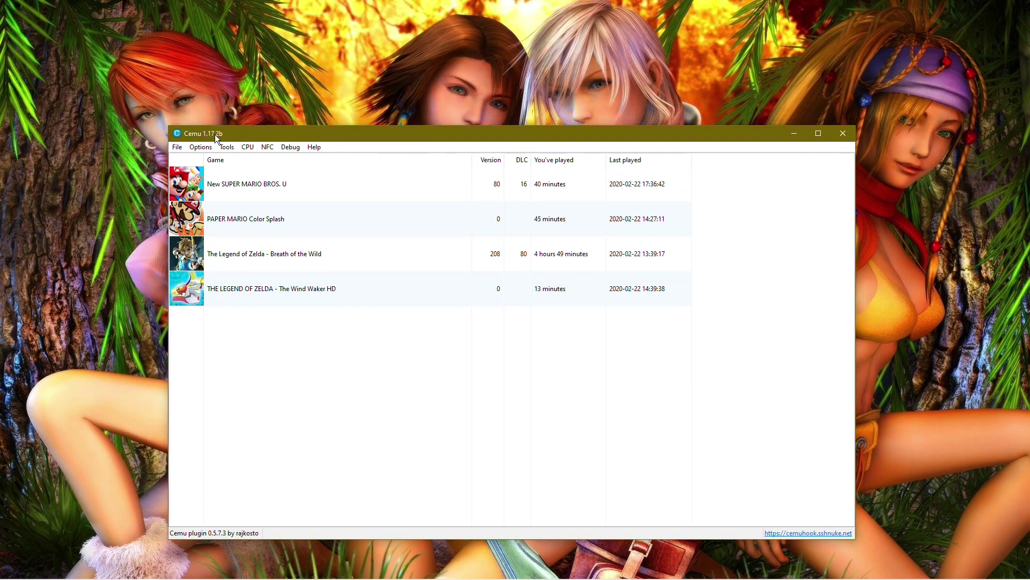
pyautogui.click(417, 184)
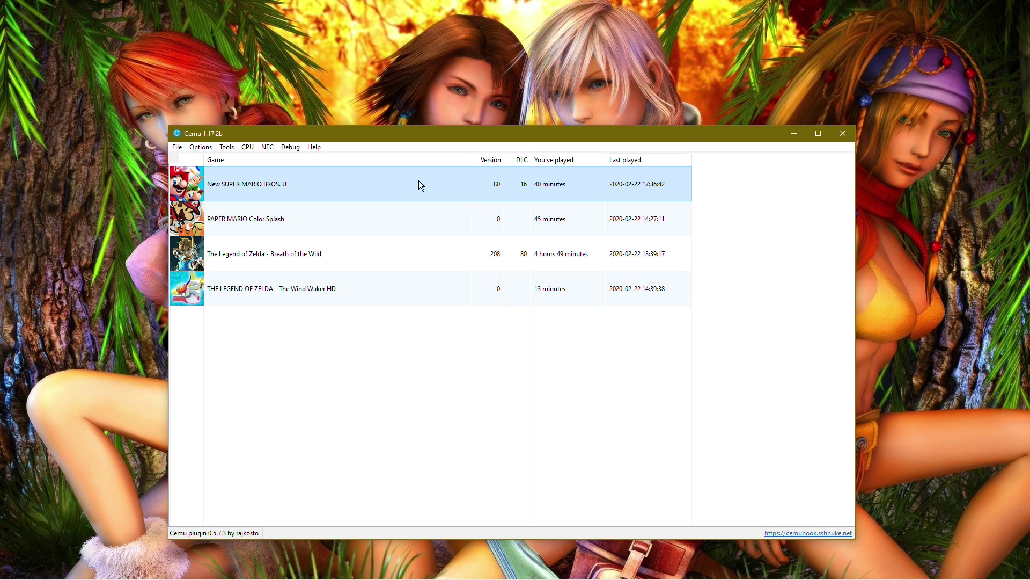
pyautogui.doubleClick(419, 185)
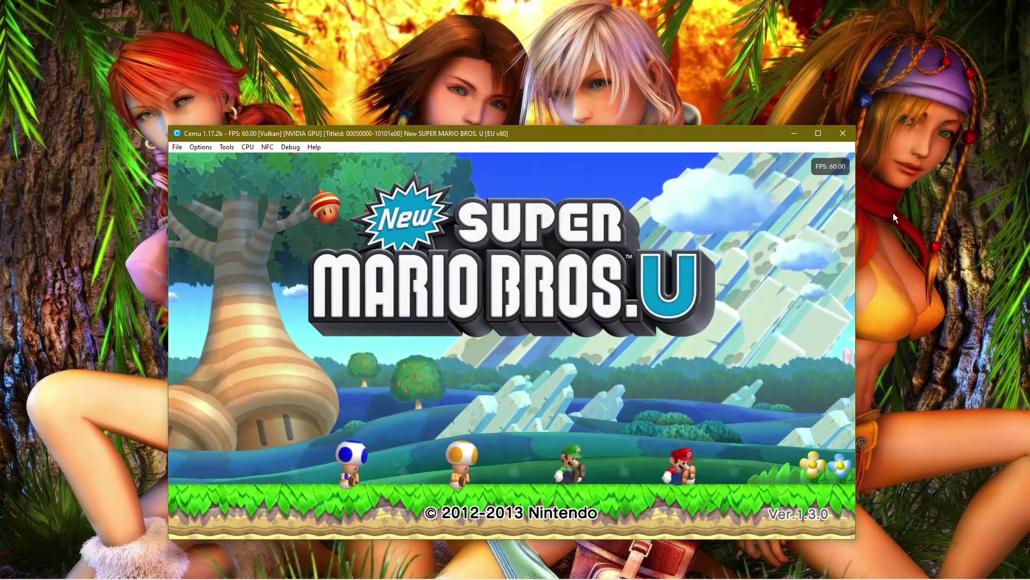
pyautogui.press('Return')
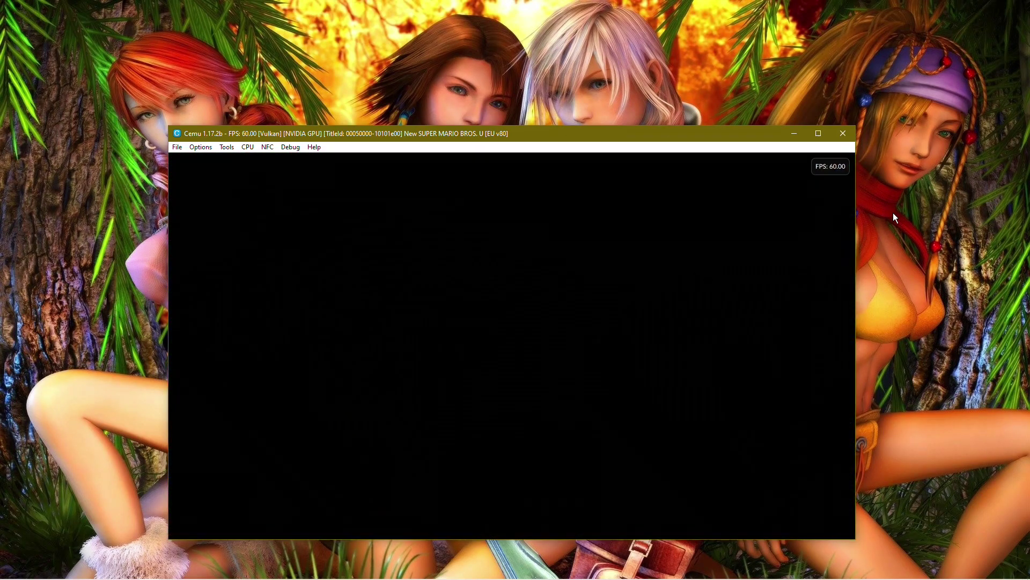
pyautogui.hotkey('alt', 'F4')
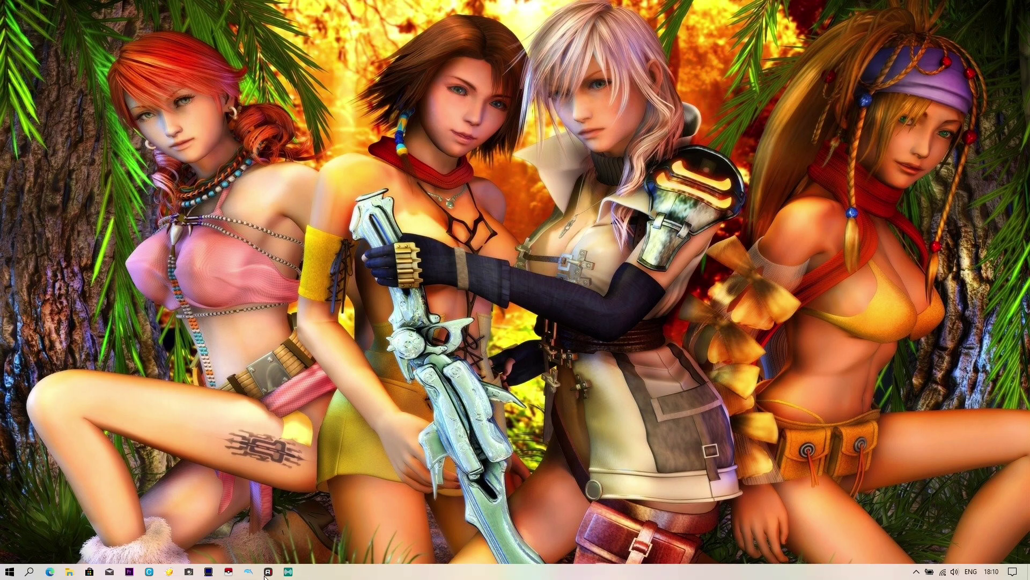
# Cut the four FFLRes .dat files from the Mario U files folder and close that folder
pyautogui.click(10, 571)
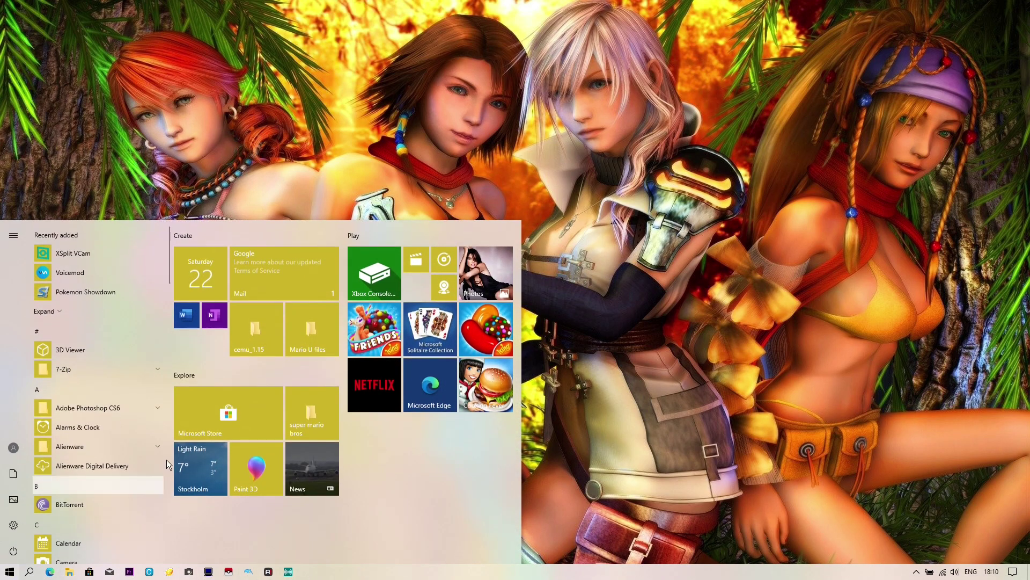
pyautogui.click(318, 334)
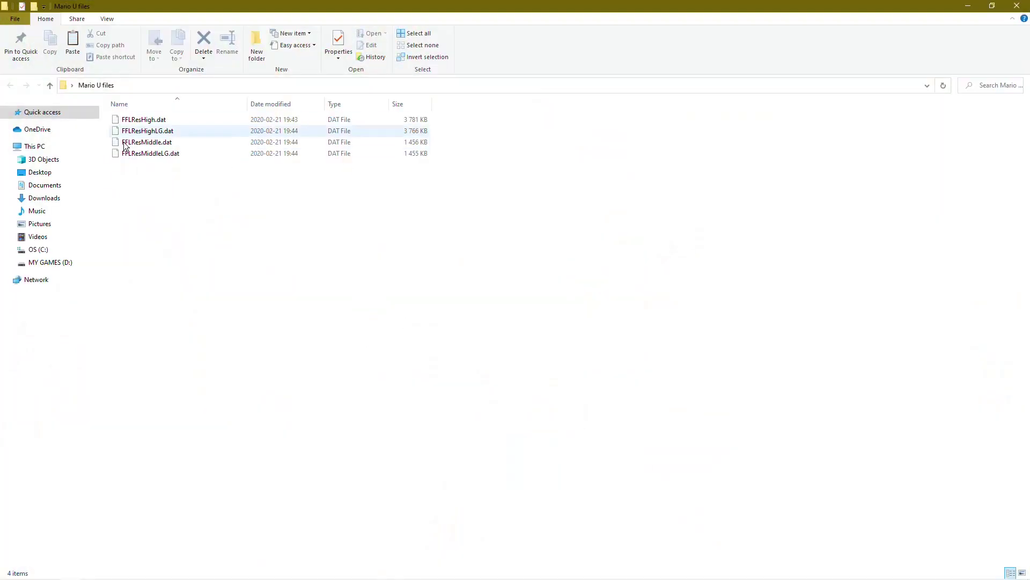
pyautogui.moveTo(141, 177); pyautogui.dragTo(165, 122)
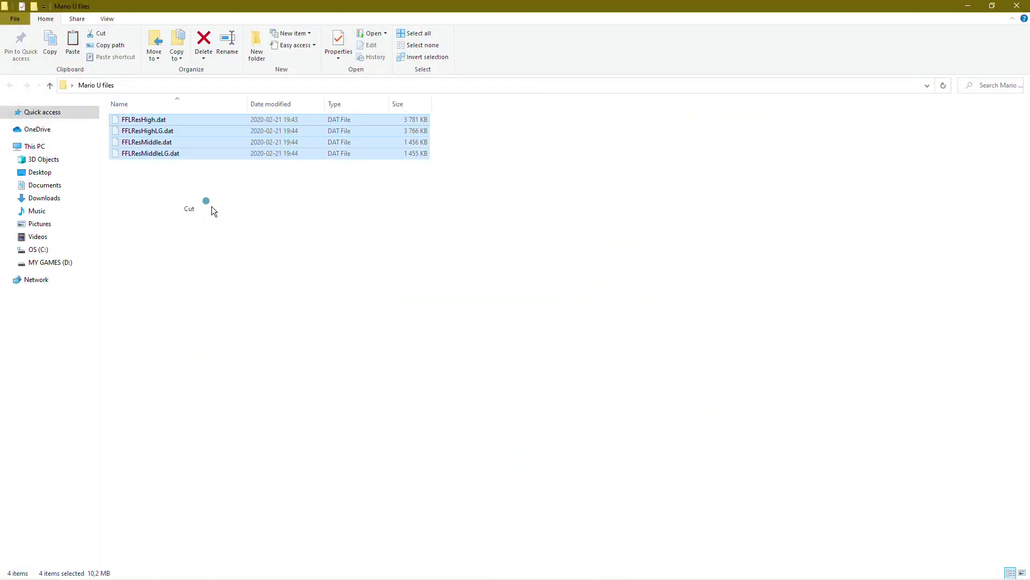
pyautogui.click(1019, 6)
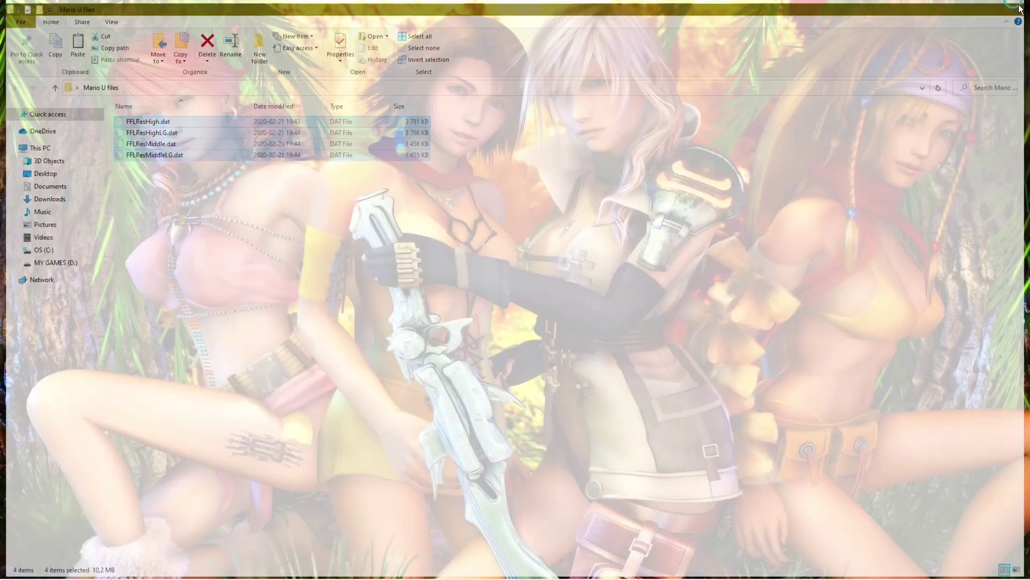
# Open the cemu_1.15.13 folder and browse to mlc01\sys\title\0005001b\10056000\content
pyautogui.moveTo(278, 577)
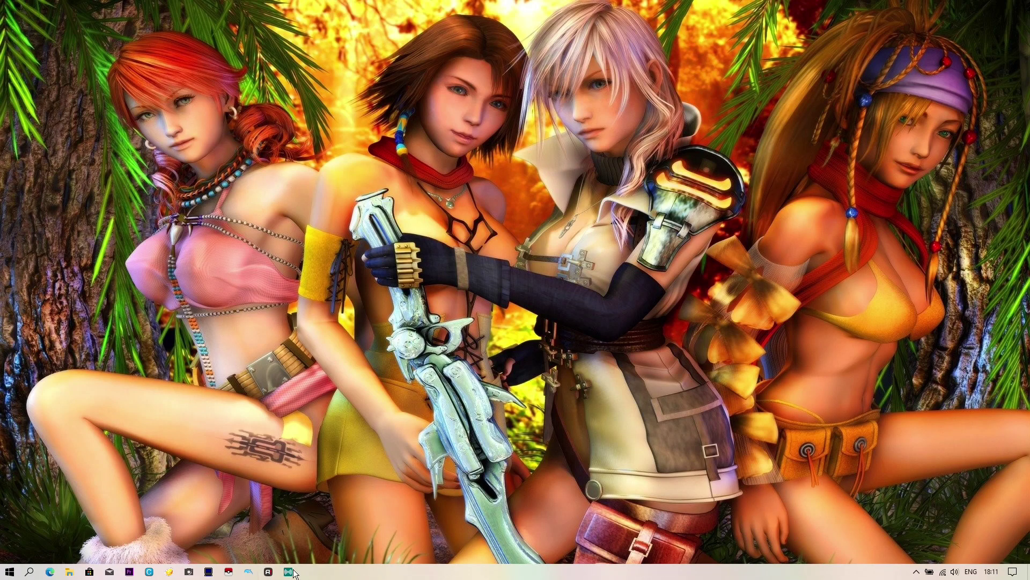
pyautogui.click(10, 572)
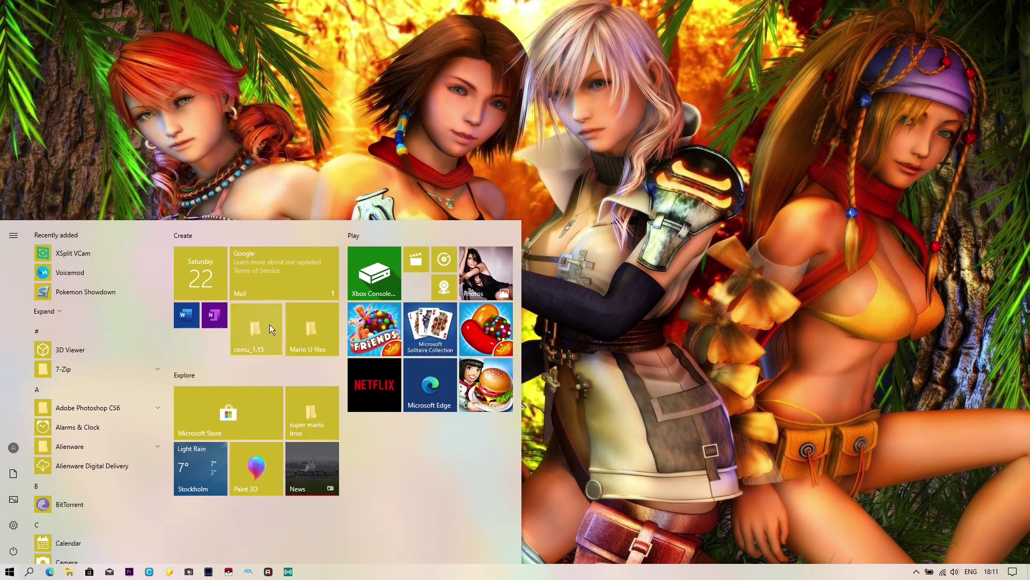
pyautogui.click(254, 328)
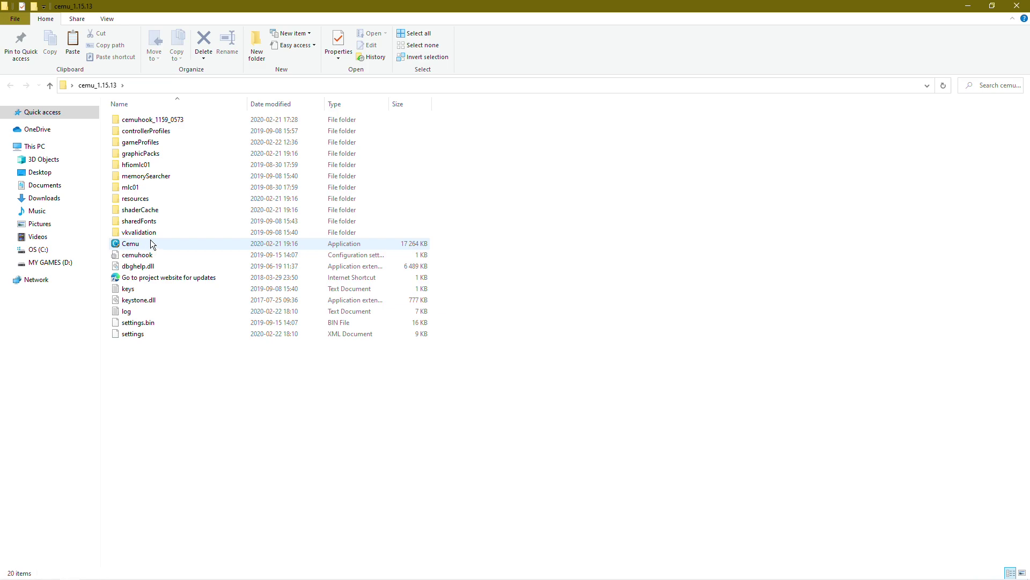
pyautogui.doubleClick(154, 187)
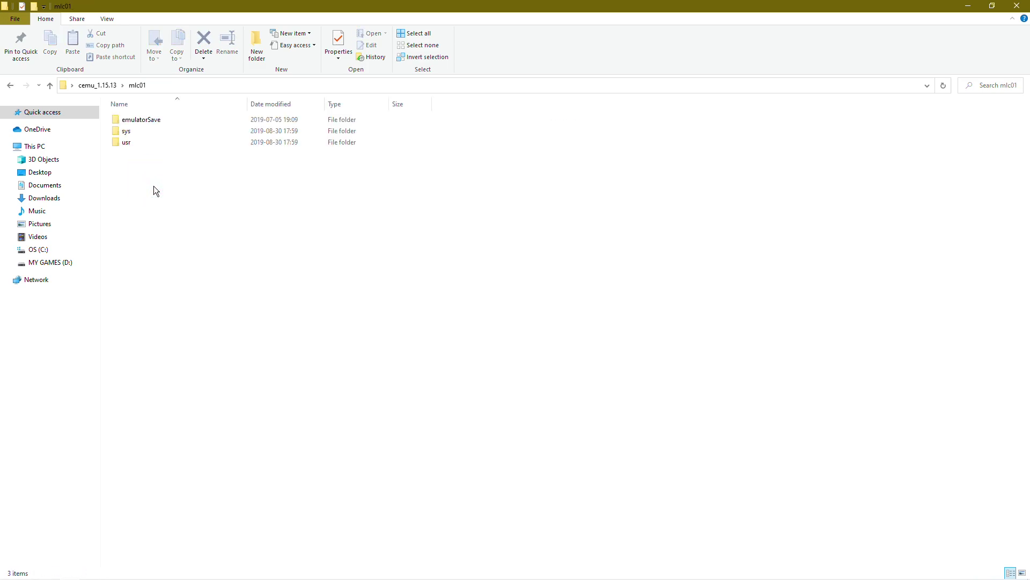
pyautogui.doubleClick(150, 128)
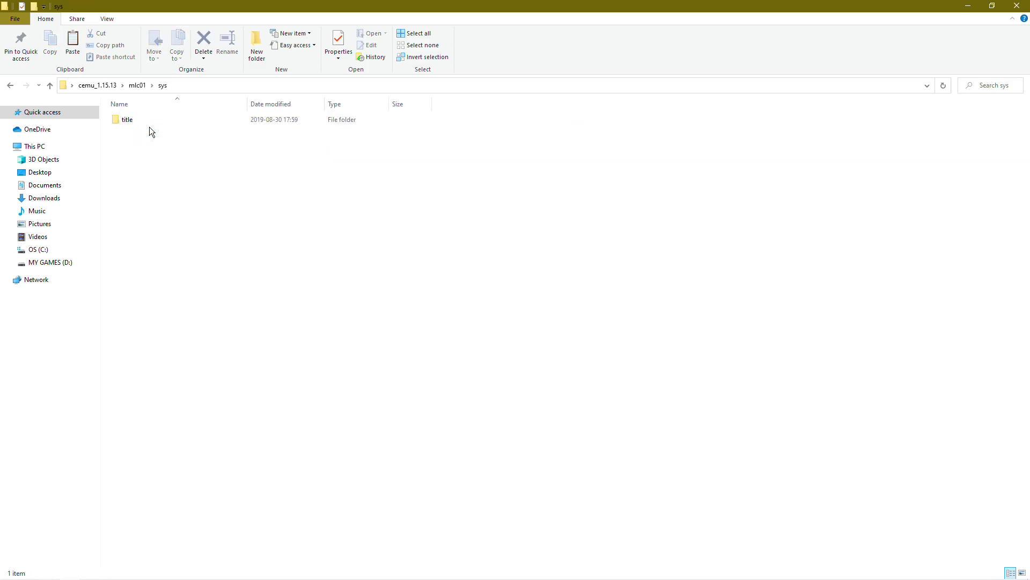
pyautogui.doubleClick(150, 119)
pyautogui.doubleClick(159, 119)
pyautogui.click(159, 130)
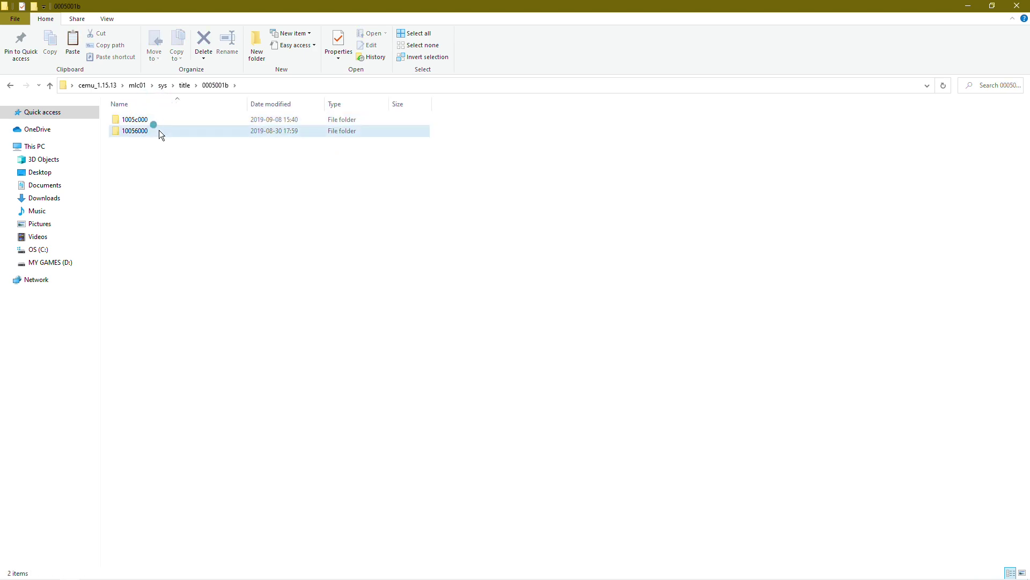
pyautogui.doubleClick(154, 118)
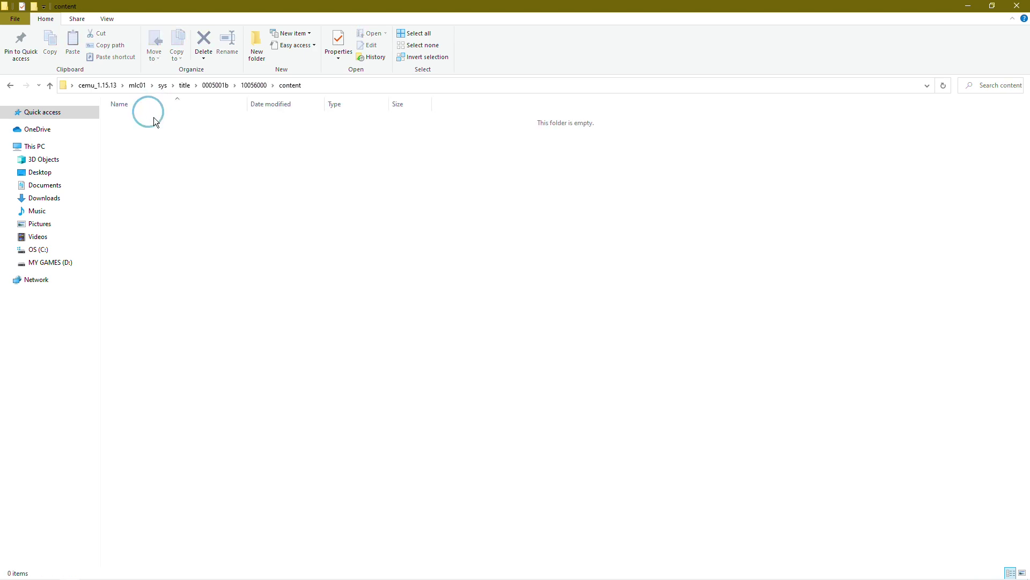
# Paste the four FFLRes .dat files into the content folder and close File Explorer
pyautogui.rightClick(230, 197)
pyautogui.click(267, 271)
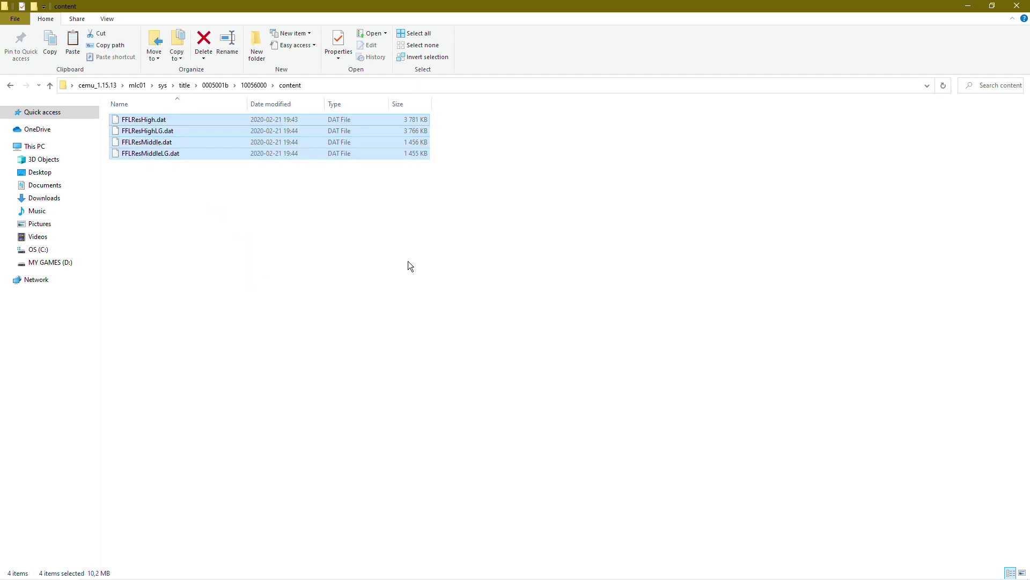
pyautogui.click(634, 286)
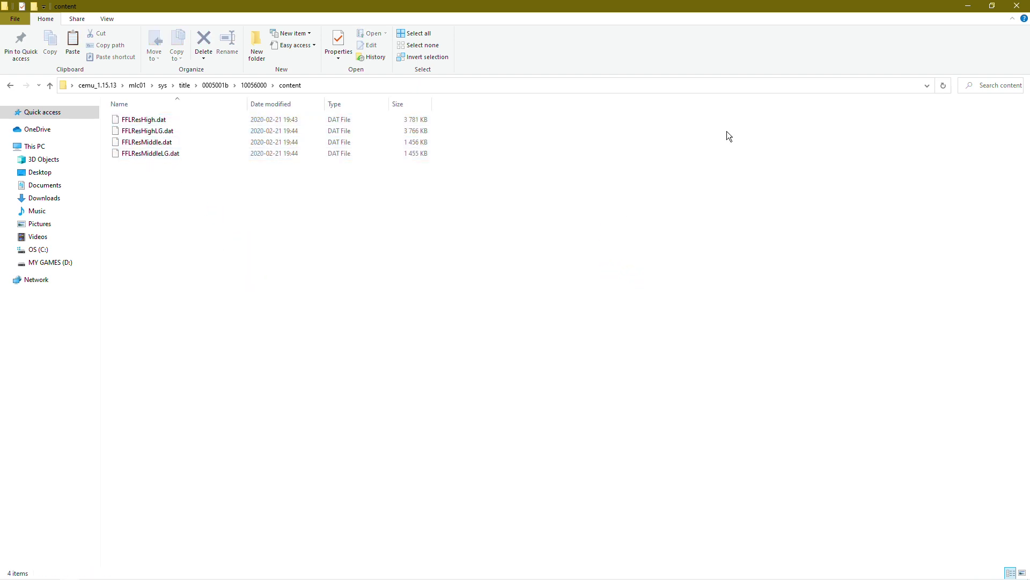
pyautogui.click(1018, 5)
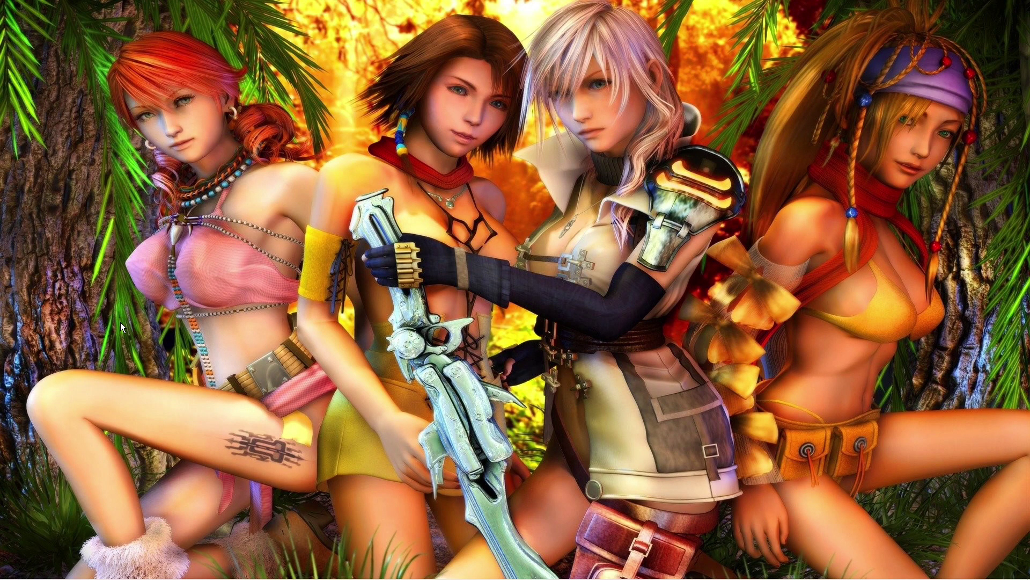
# Relaunch New SUPER MARIO BROS. U in Cemu and load story mode slot 1 with the Wii U GamePad
pyautogui.moveTo(161, 575)
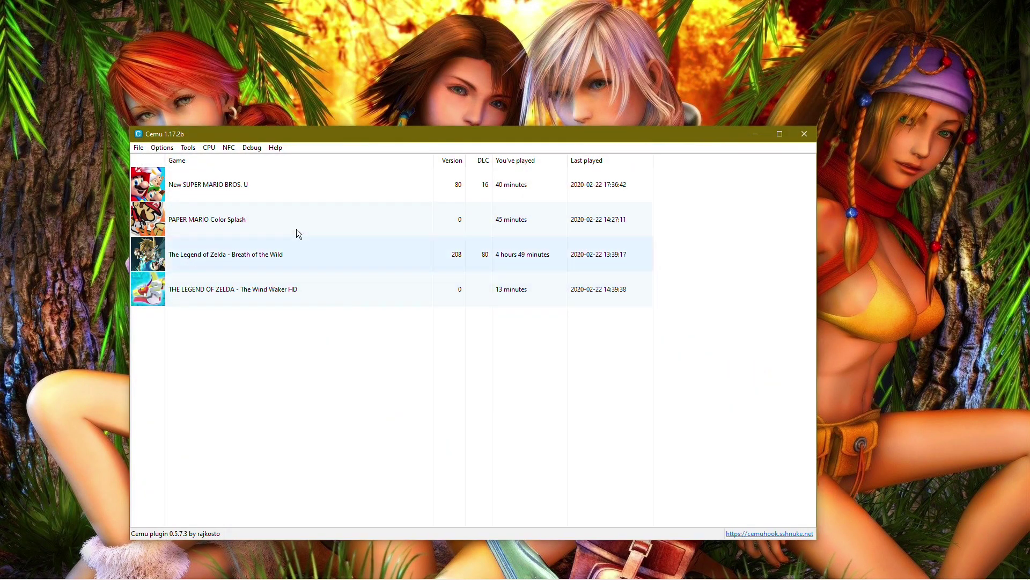
pyautogui.click(294, 183)
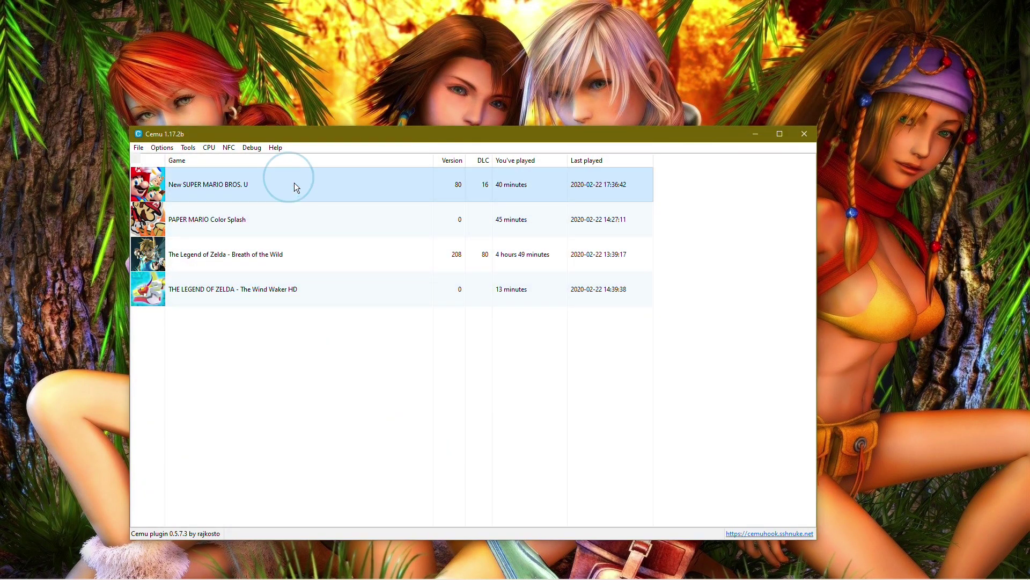
pyautogui.doubleClick(294, 184)
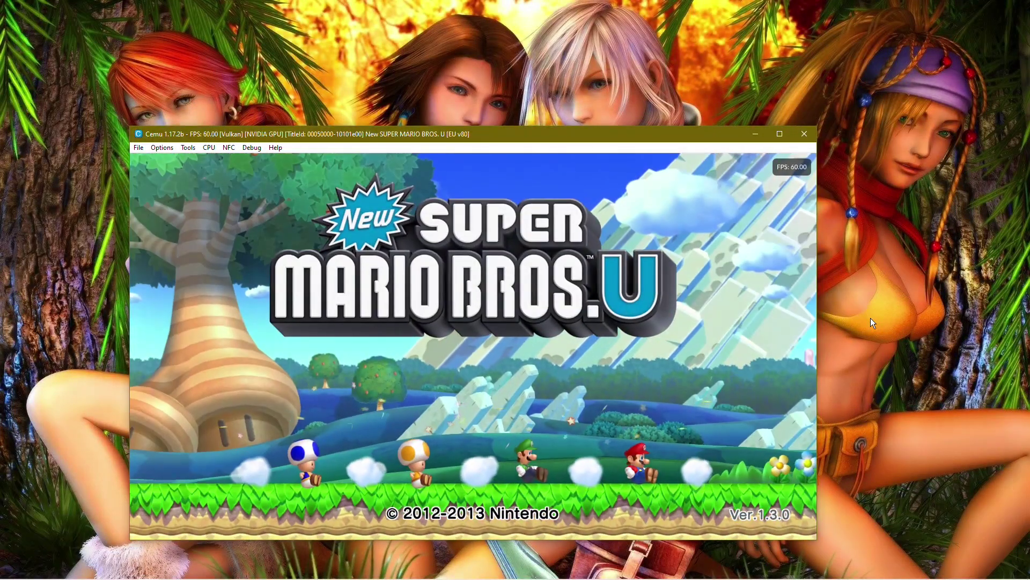
pyautogui.press('Return')
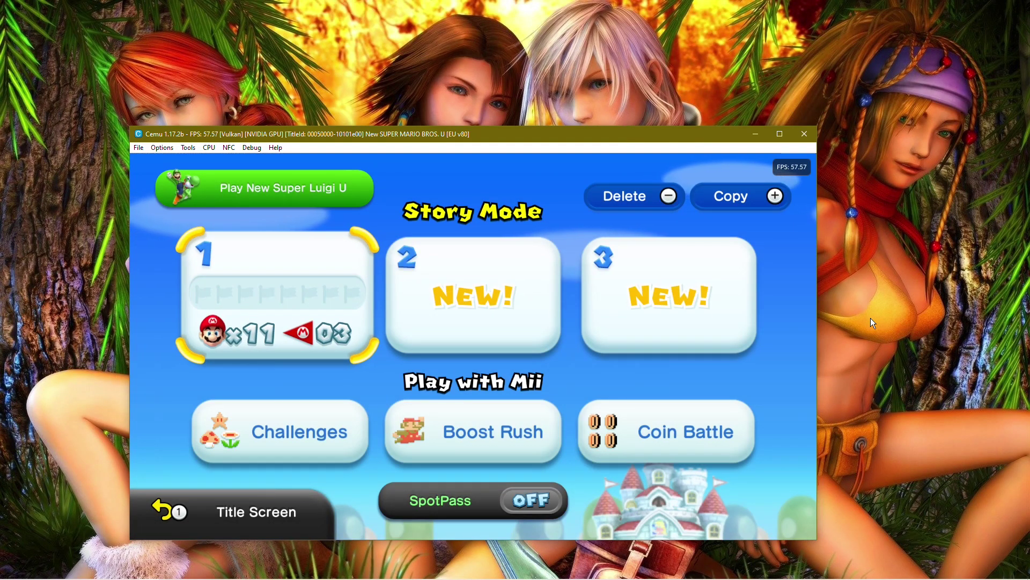
pyautogui.press('Return')
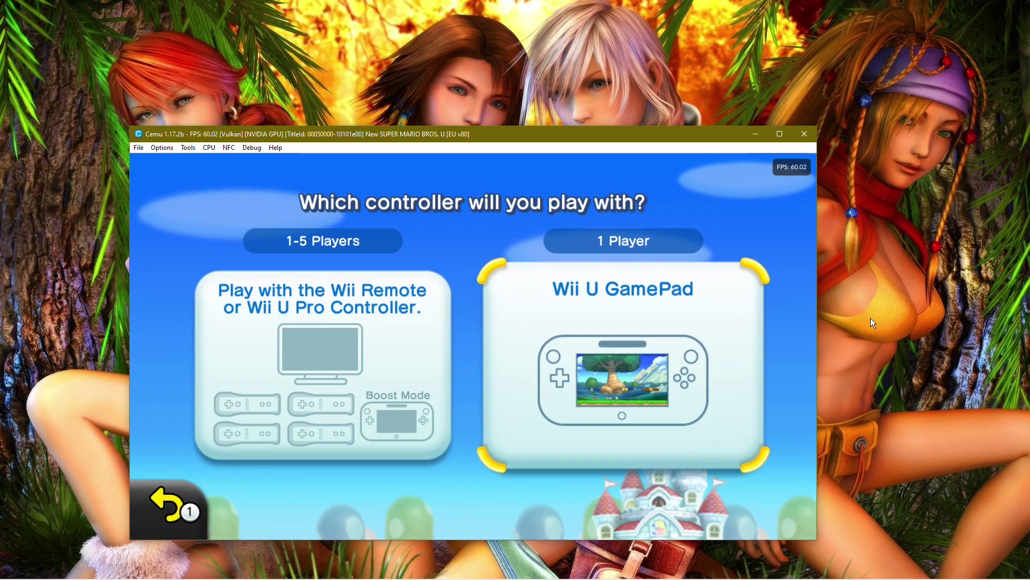
pyautogui.press('Return')
pyautogui.press('Return')
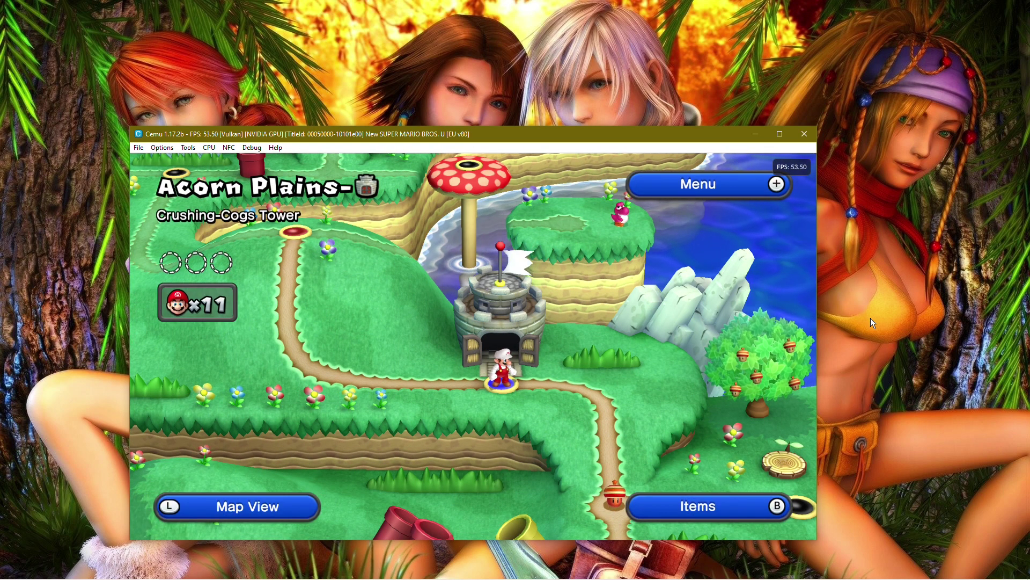
# Test the game by checking the item inventory and moving Mario along the map to Acorn Plains-2, and close the emulator
pyautogui.press('Right')
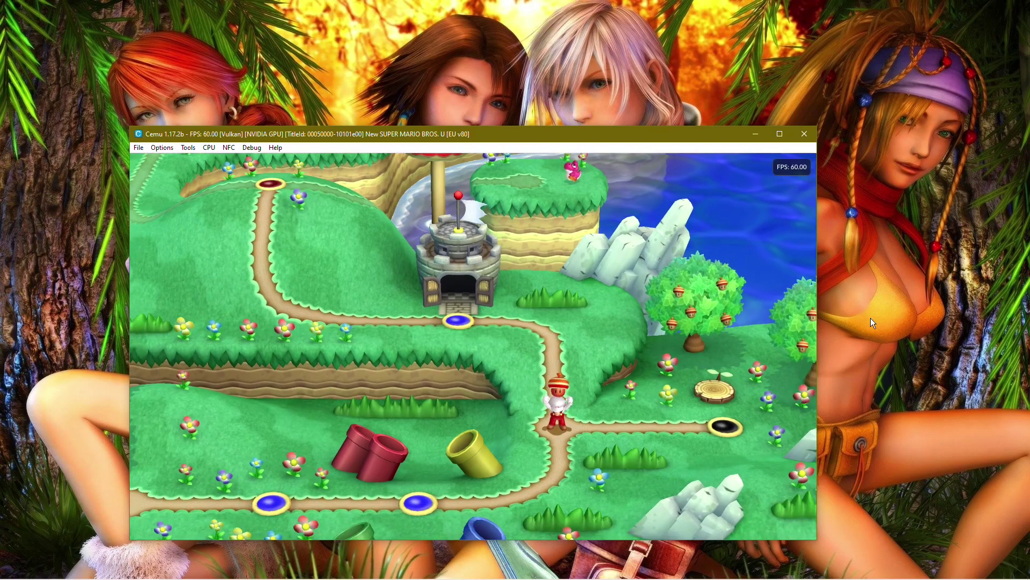
pyautogui.press('x')
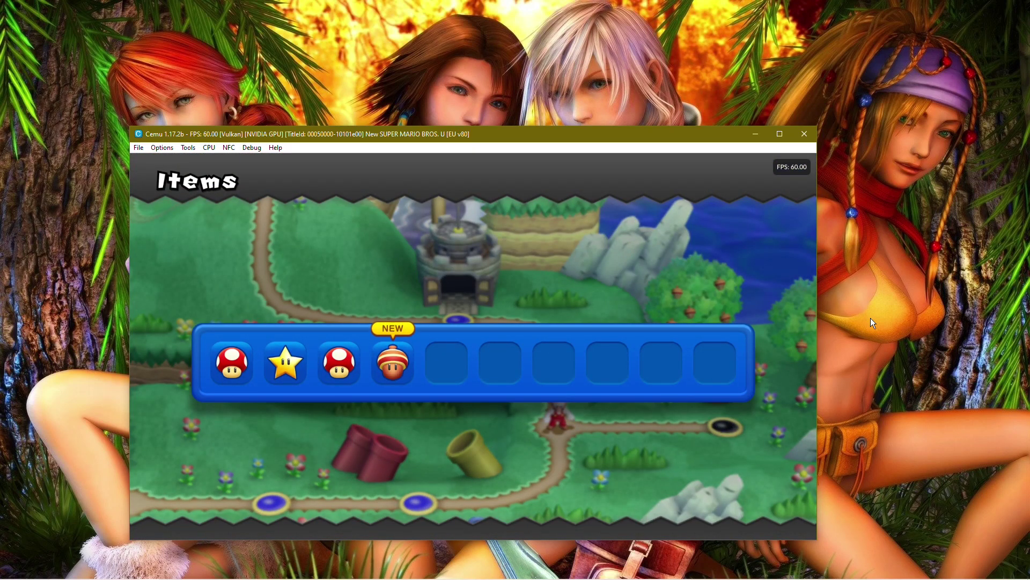
pyautogui.press('x')
pyautogui.press('Left')
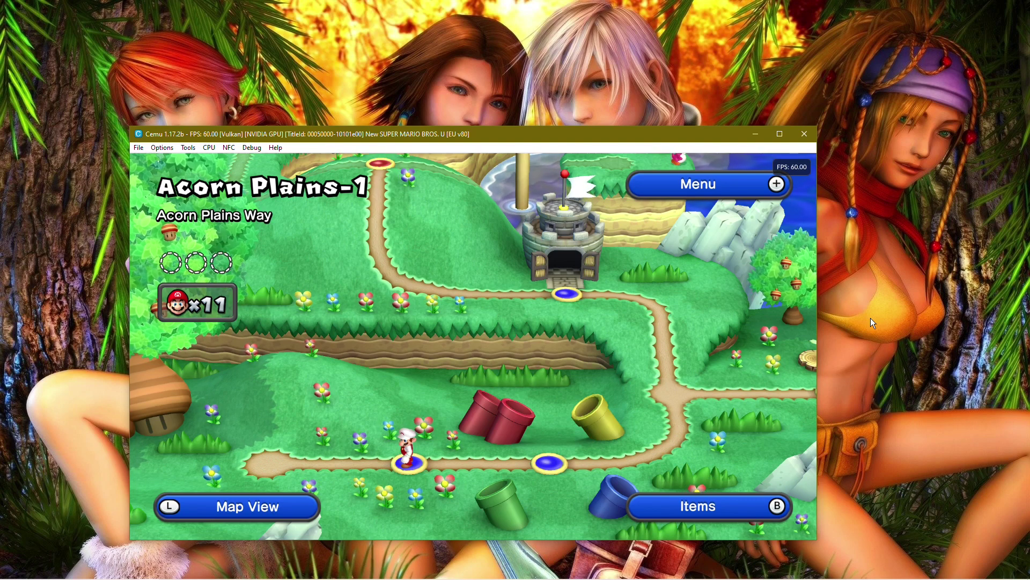
pyautogui.press('Right')
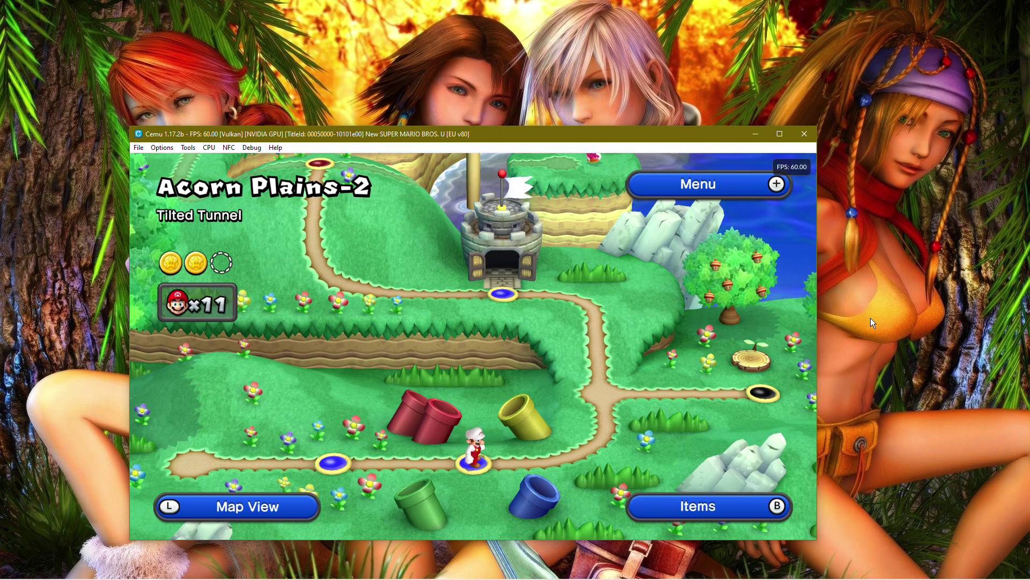
pyautogui.click(805, 133)
pyautogui.rightClick(533, 249)
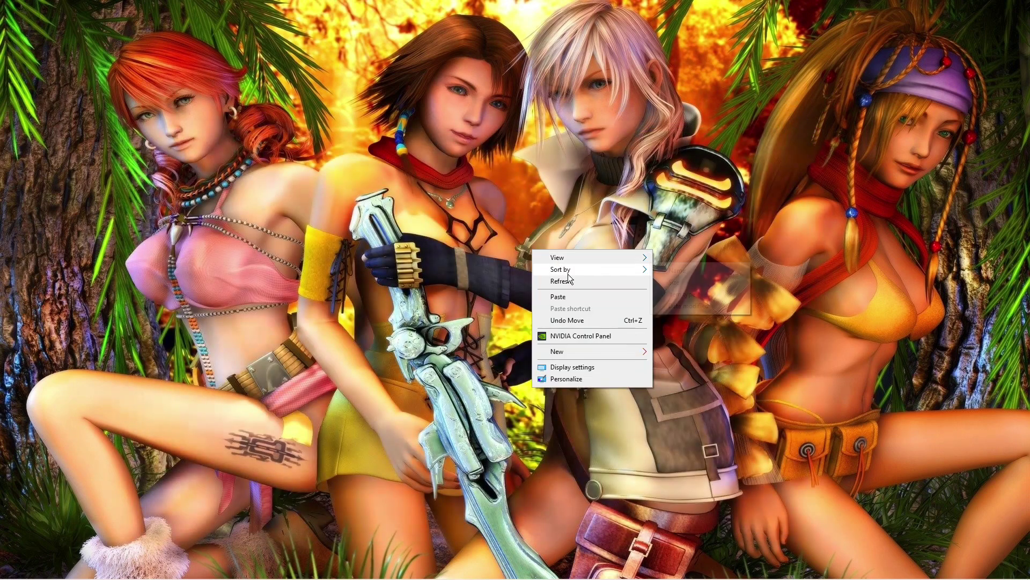
pyautogui.click(571, 284)
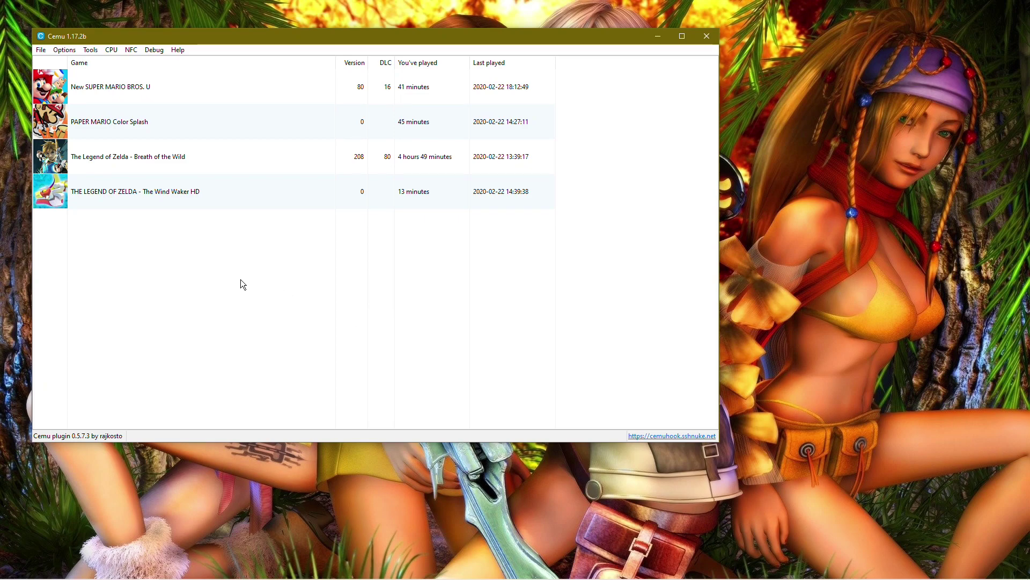
# Set the graphics API to OpenGL in Cemu's general settings
pyautogui.click(65, 50)
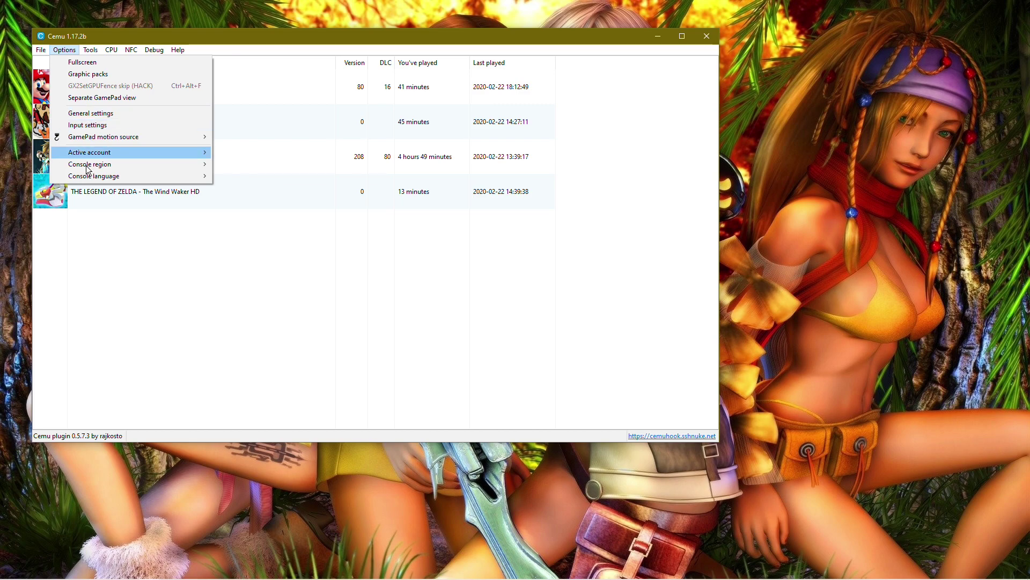
pyautogui.click(90, 112)
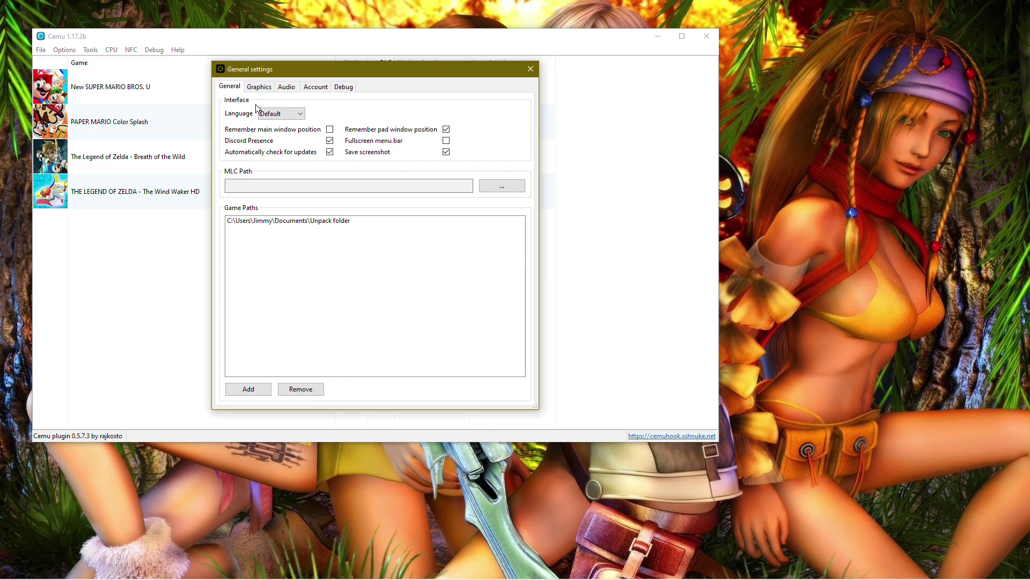
pyautogui.click(298, 113)
pyautogui.click(298, 114)
pyautogui.click(260, 86)
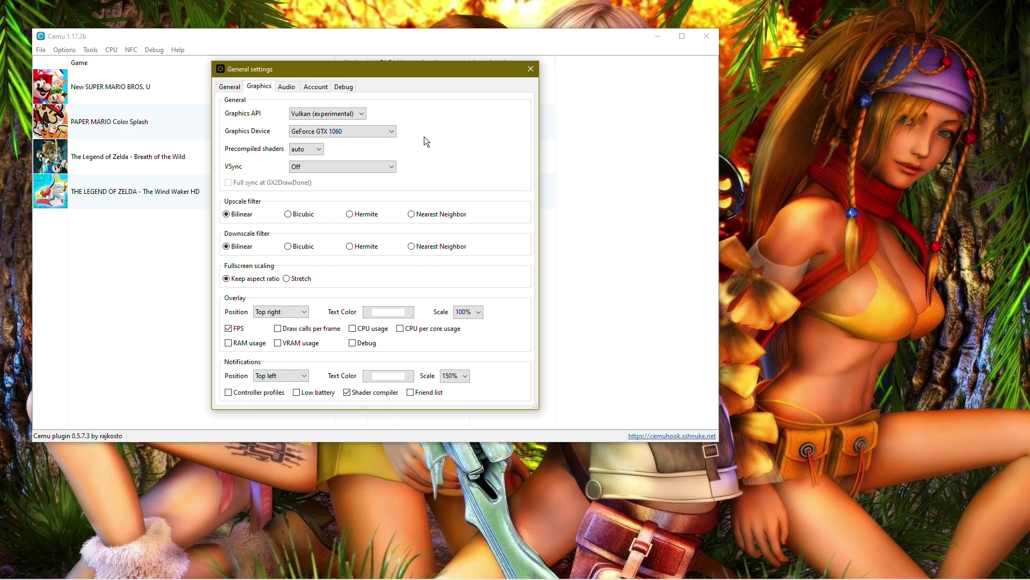
pyautogui.click(363, 114)
pyautogui.click(325, 122)
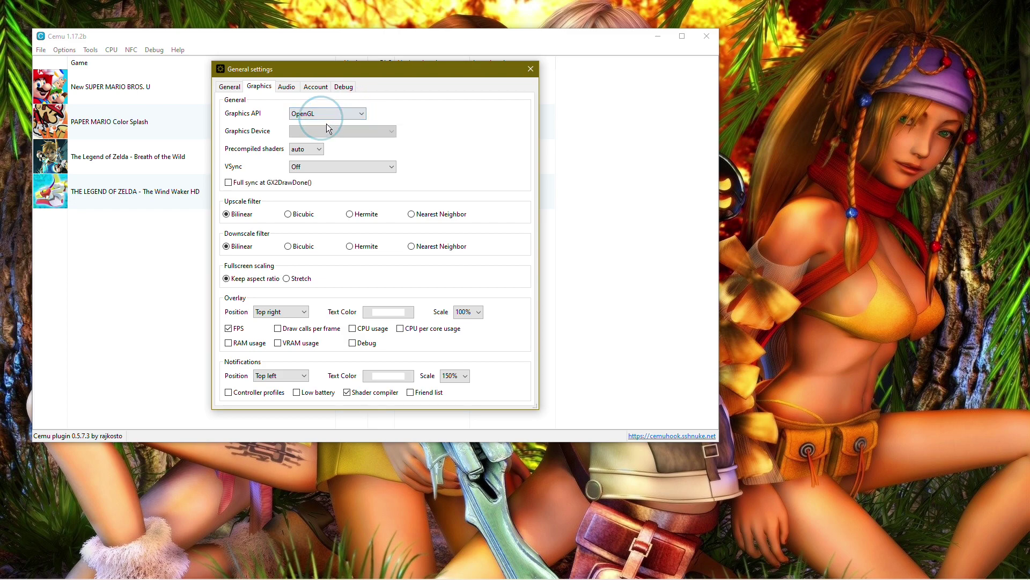
# Set the graphics API to Vulkan (experimental) in the general settings
pyautogui.click(362, 111)
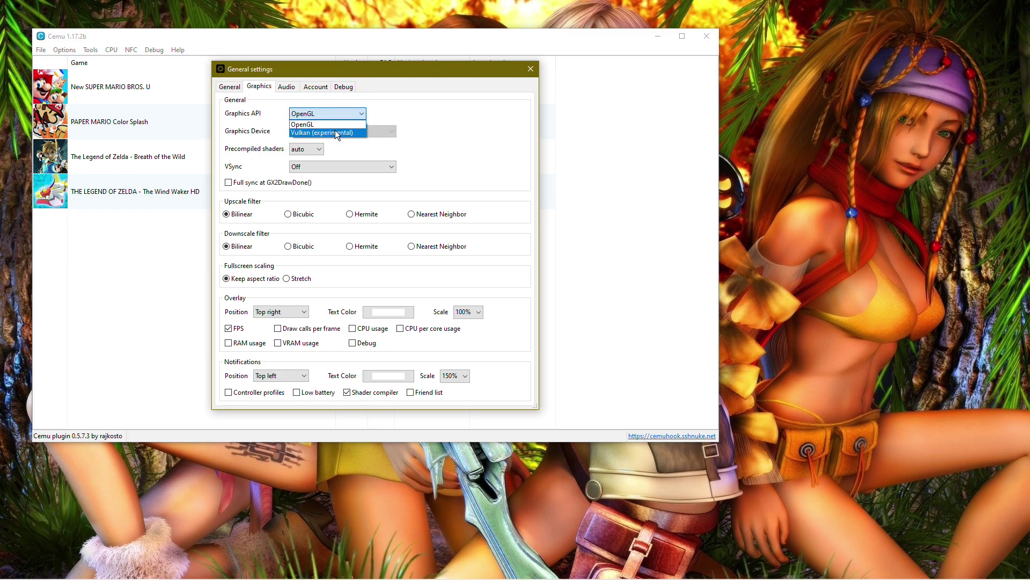
pyautogui.click(336, 131)
pyautogui.click(329, 137)
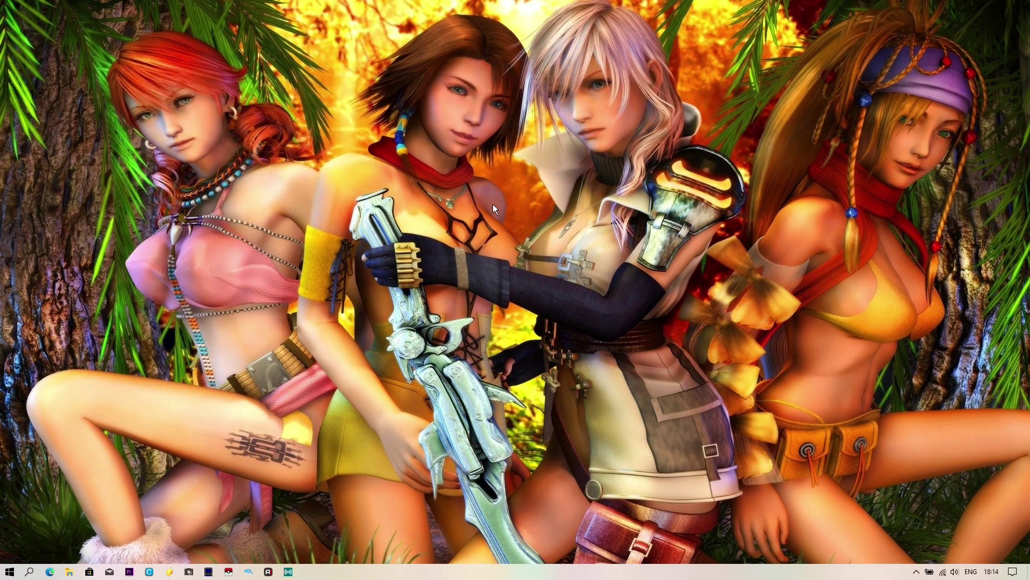
# Relaunch Cemu and open the graphics section of the general settings
pyautogui.click(149, 572)
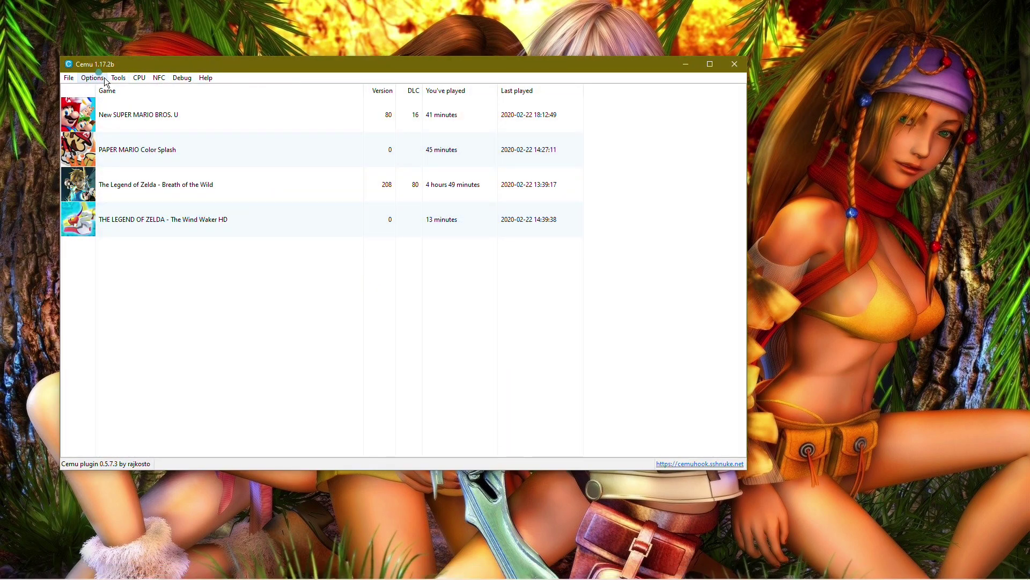
pyautogui.click(92, 78)
pyautogui.click(118, 141)
pyautogui.click(289, 116)
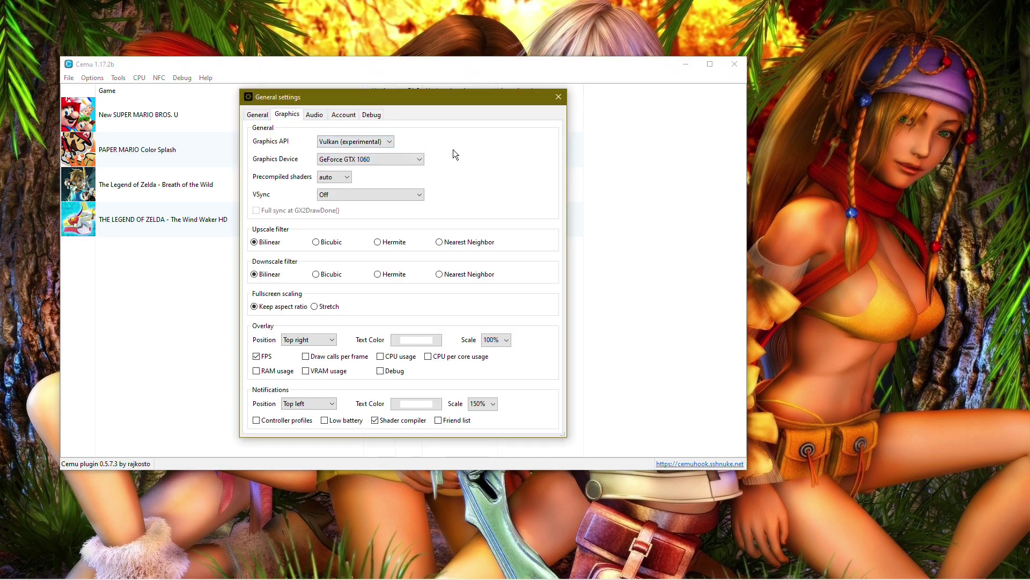
# Check the available graphics API and graphics device options without changing the selected ones
pyautogui.click(392, 143)
pyautogui.click(392, 142)
pyautogui.click(420, 160)
pyautogui.click(367, 165)
pyautogui.click(391, 142)
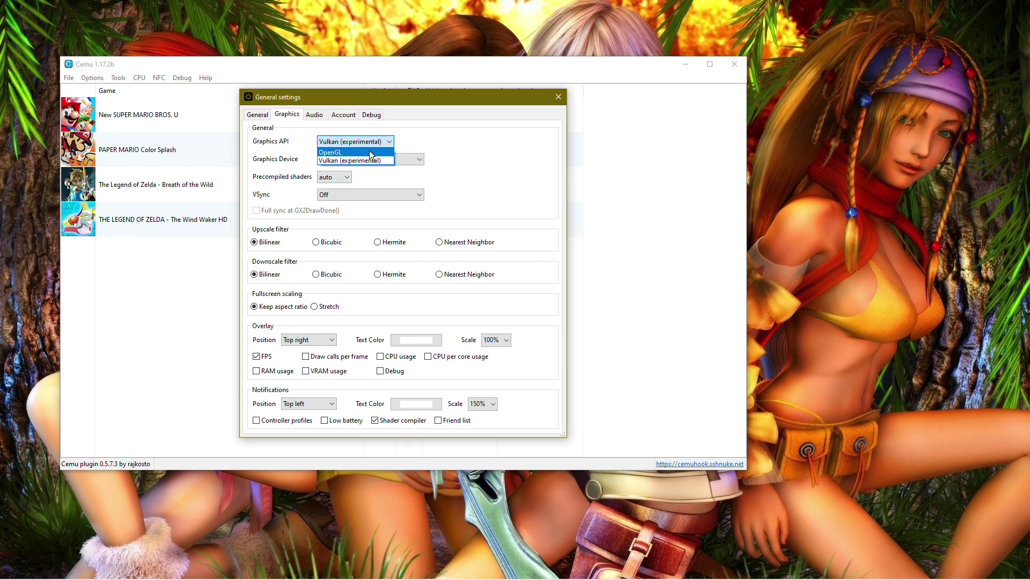
pyautogui.click(430, 138)
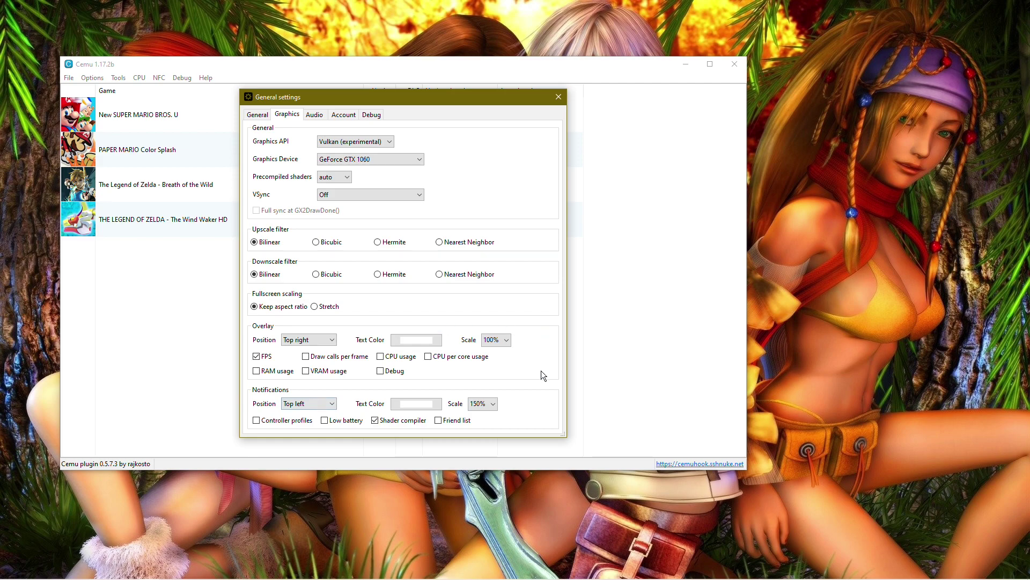
# Look over the audio and debug sections of the general settings and close the dialog
pyautogui.click(317, 116)
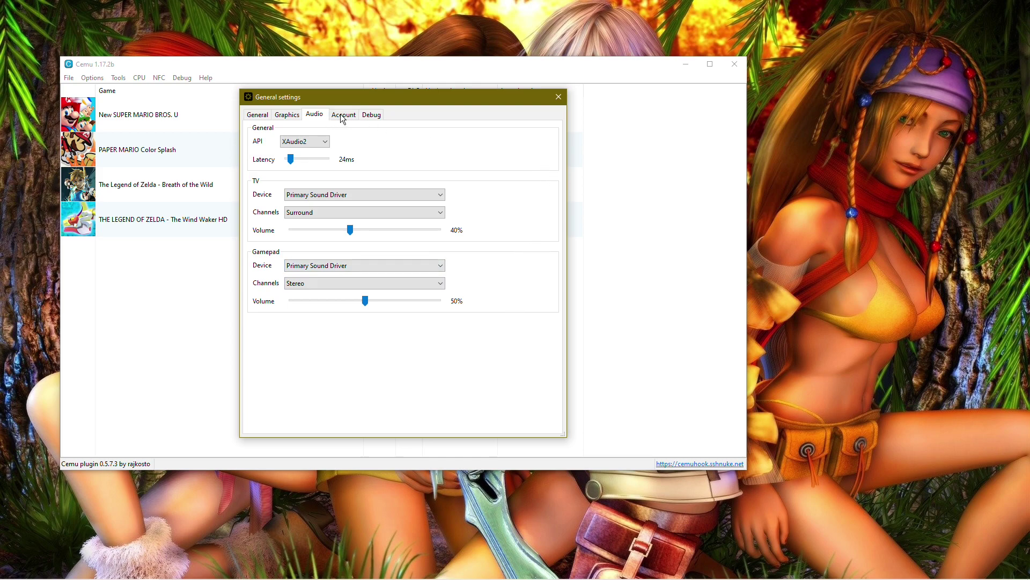
pyautogui.click(373, 115)
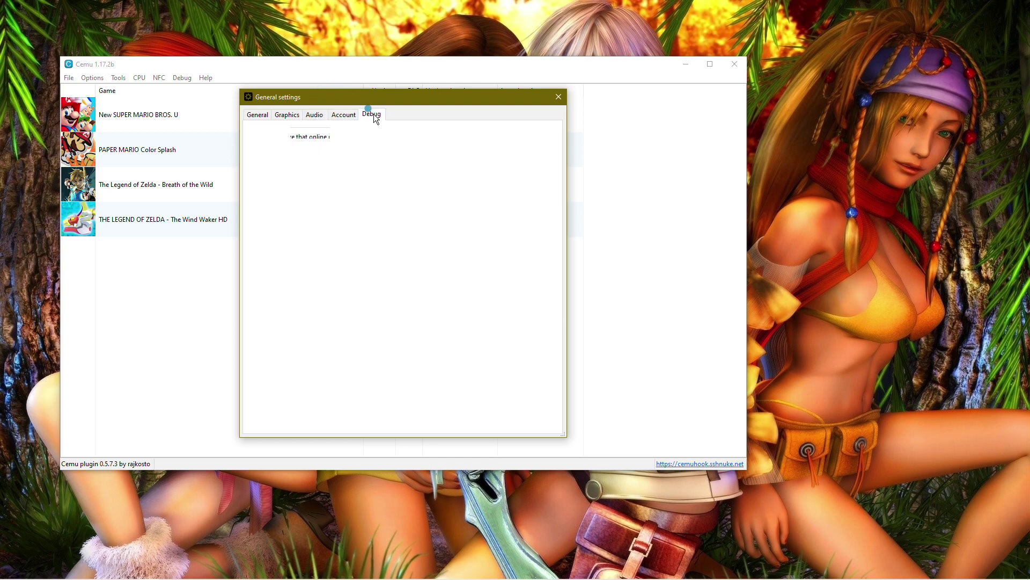
pyautogui.click(558, 97)
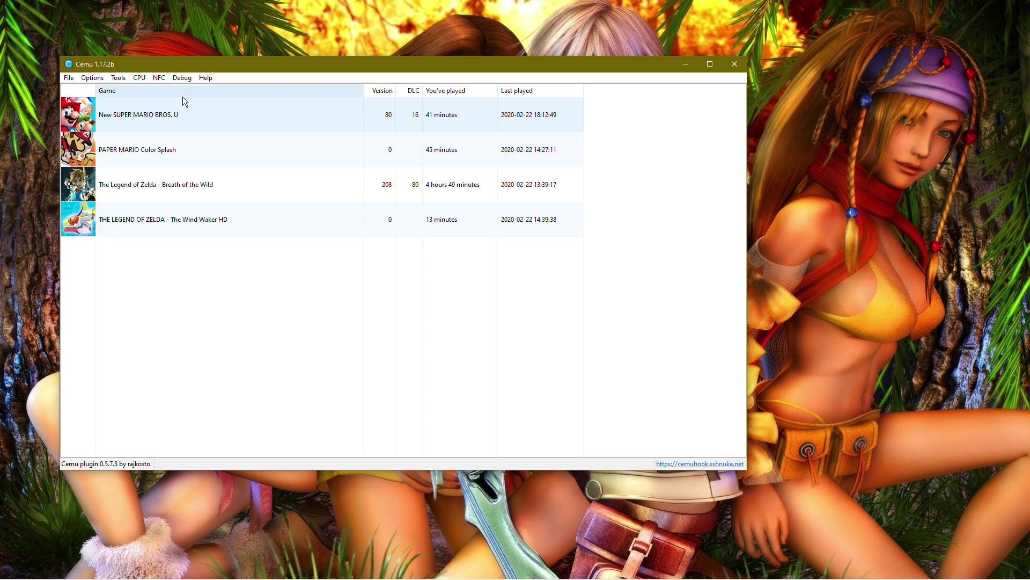
# Review Cemu's debug options, including the logging, dump and custom timer choices
pyautogui.click(119, 78)
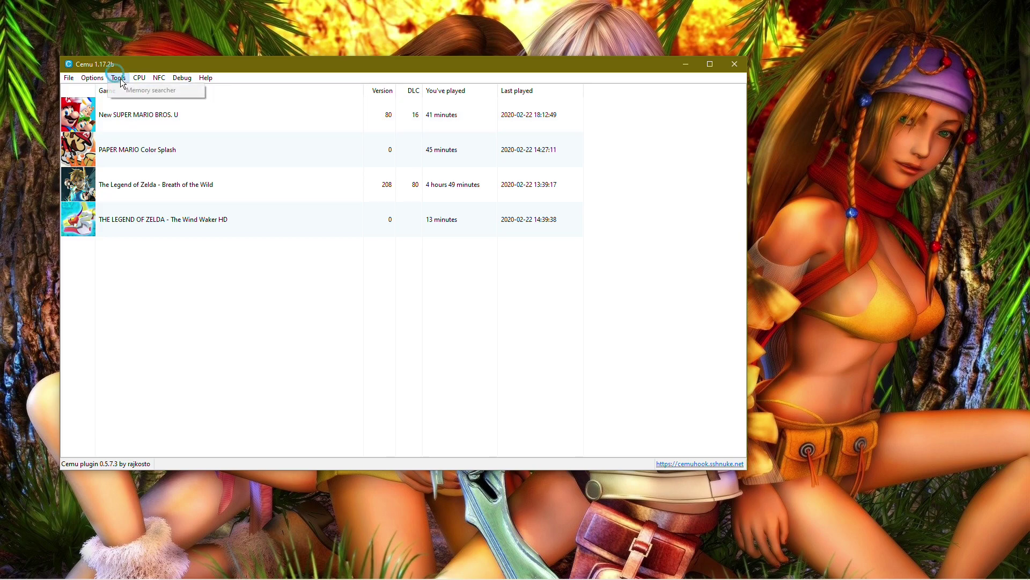
pyautogui.moveTo(138, 81)
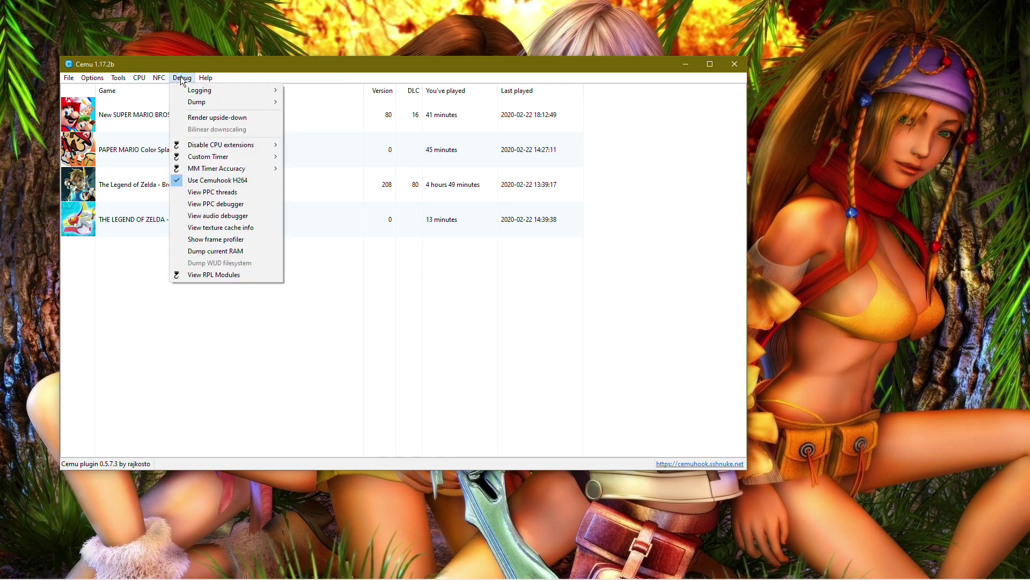
pyautogui.moveTo(200, 91)
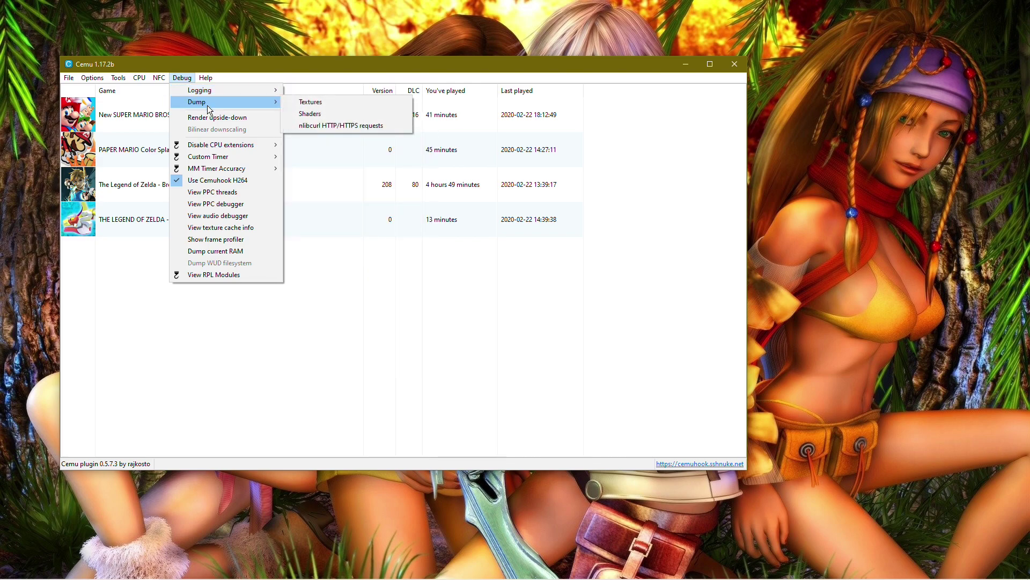
pyautogui.moveTo(209, 160)
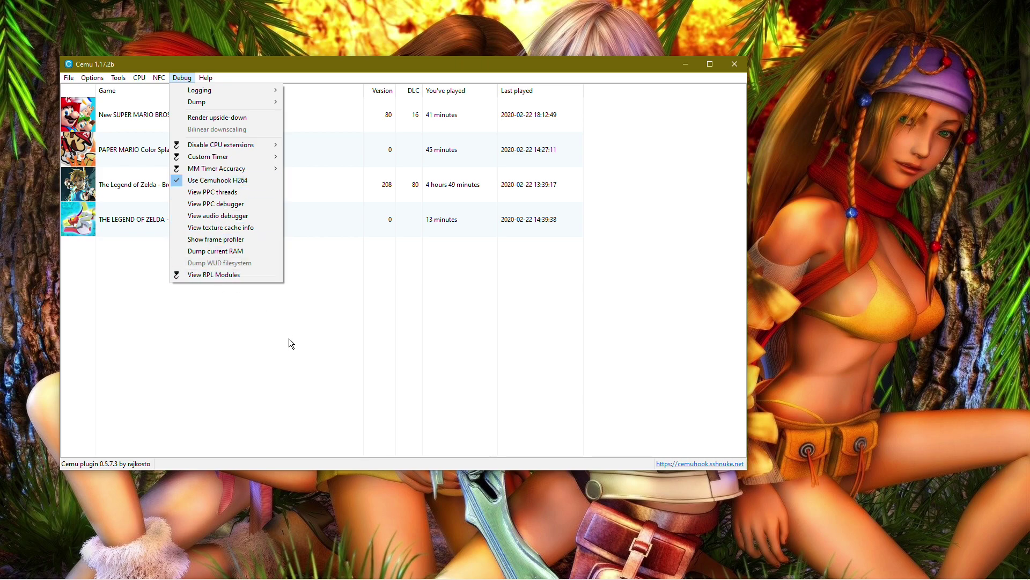
pyautogui.click(210, 325)
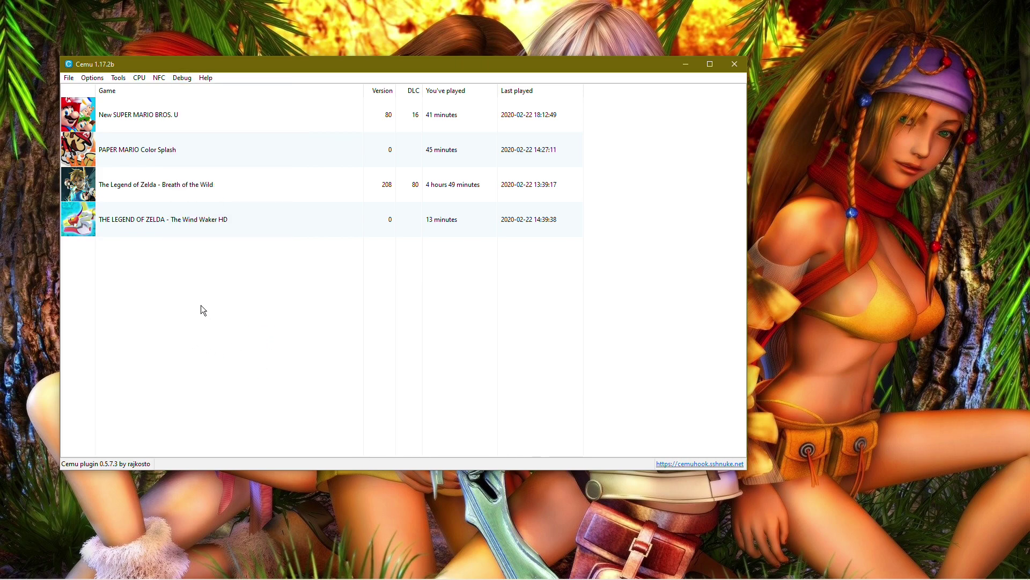
# Launch New SUPER MARIO BROS. U to test it with Vulkan up to the title screen, and close the emulator
pyautogui.moveTo(315, 60); pyautogui.dragTo(417, 152)
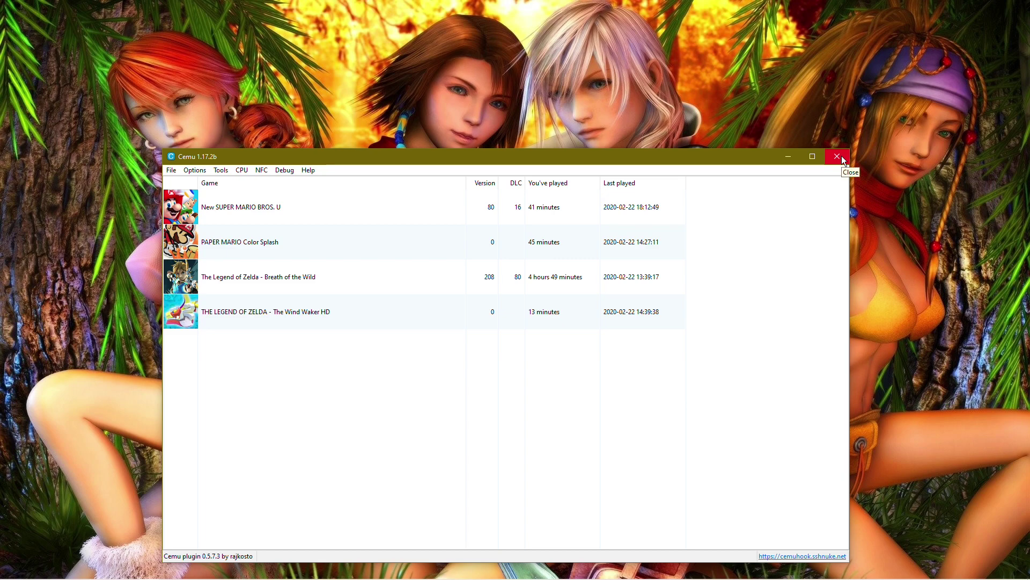
pyautogui.doubleClick(335, 205)
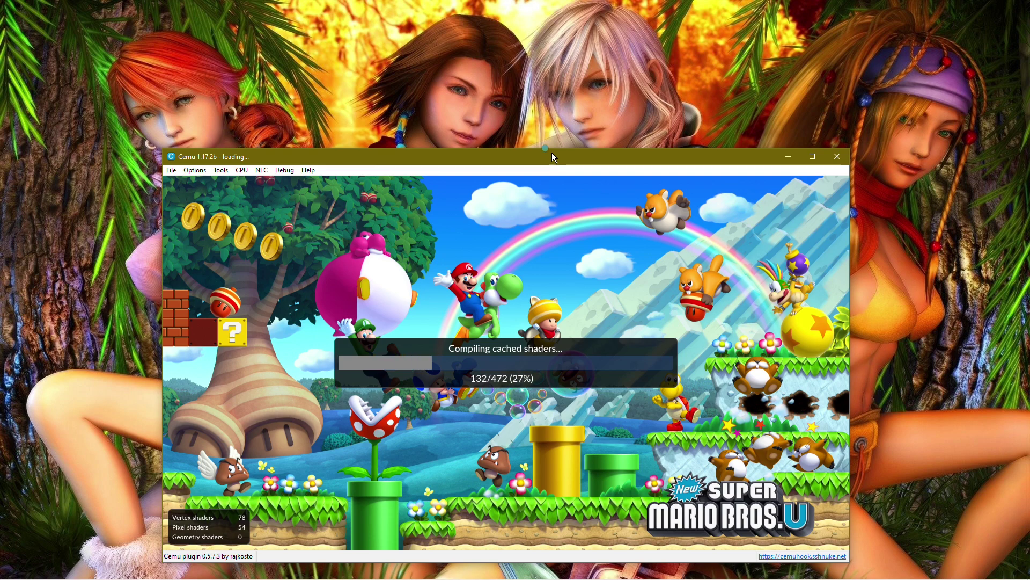
pyautogui.moveTo(552, 152)
pyautogui.mouseDown()
pyautogui.moveTo(564, 147)
pyautogui.moveTo(556, 153)
pyautogui.mouseUp()
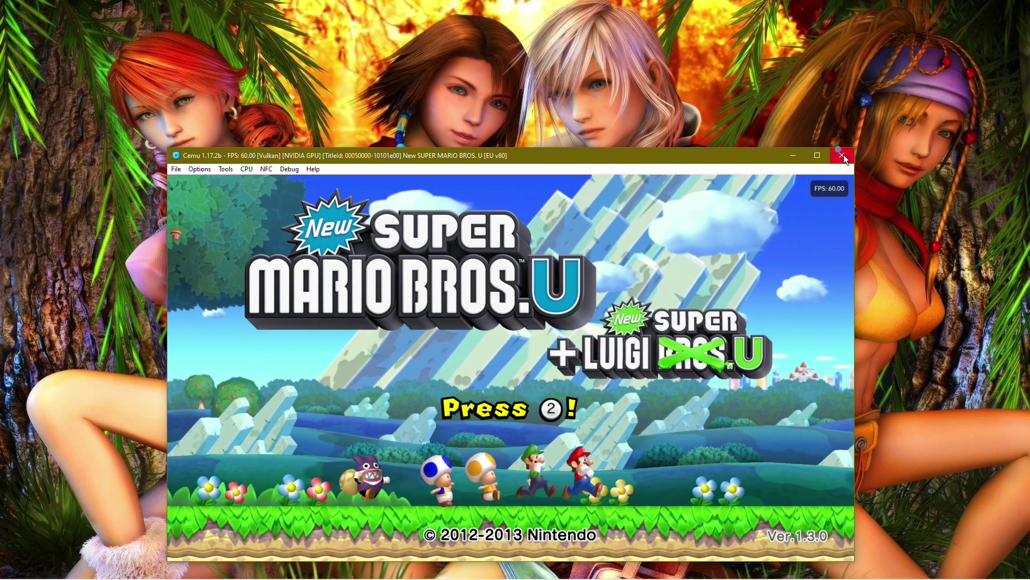
pyautogui.click(842, 155)
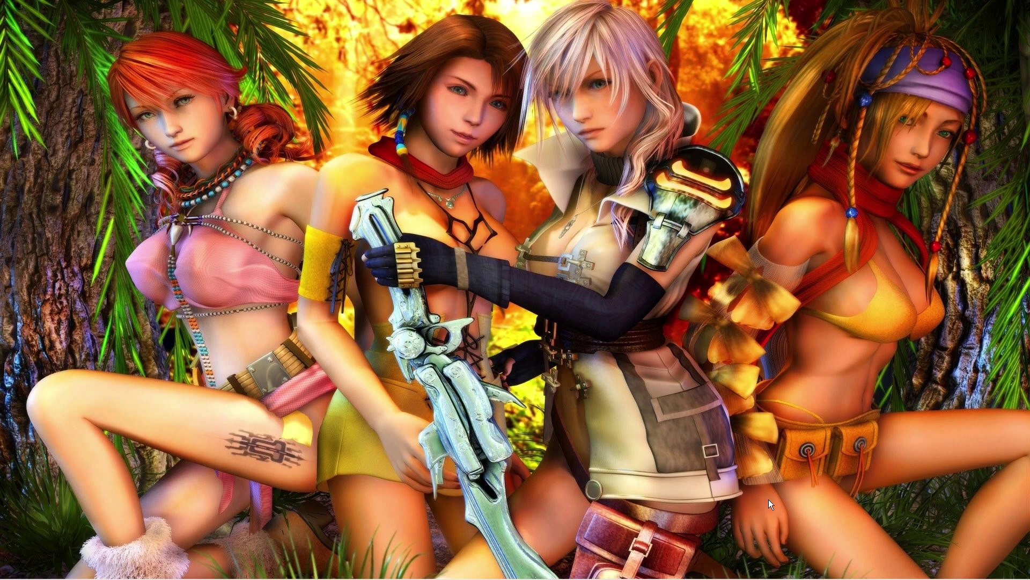
pyautogui.click(915, 572)
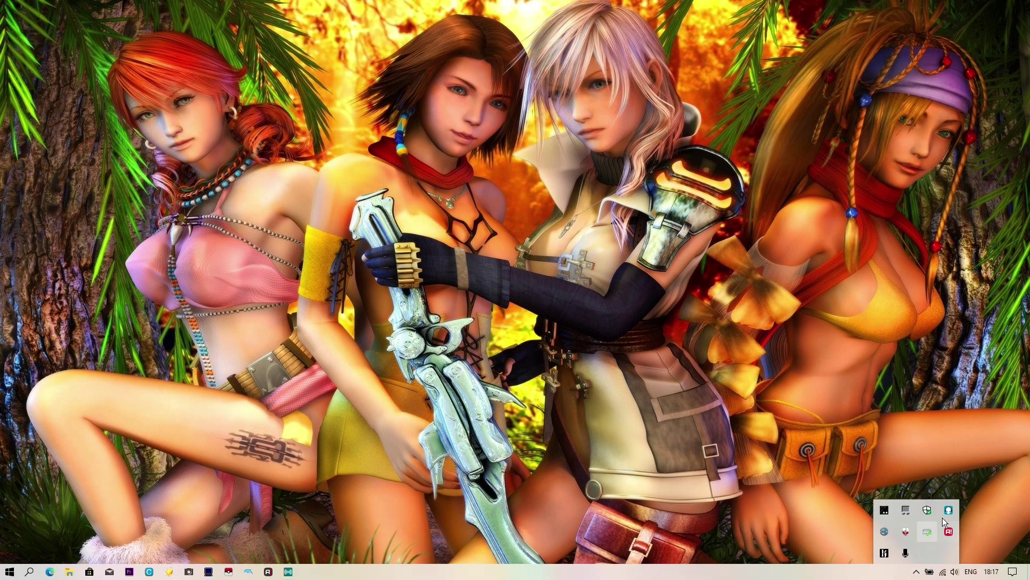
pyautogui.click(149, 497)
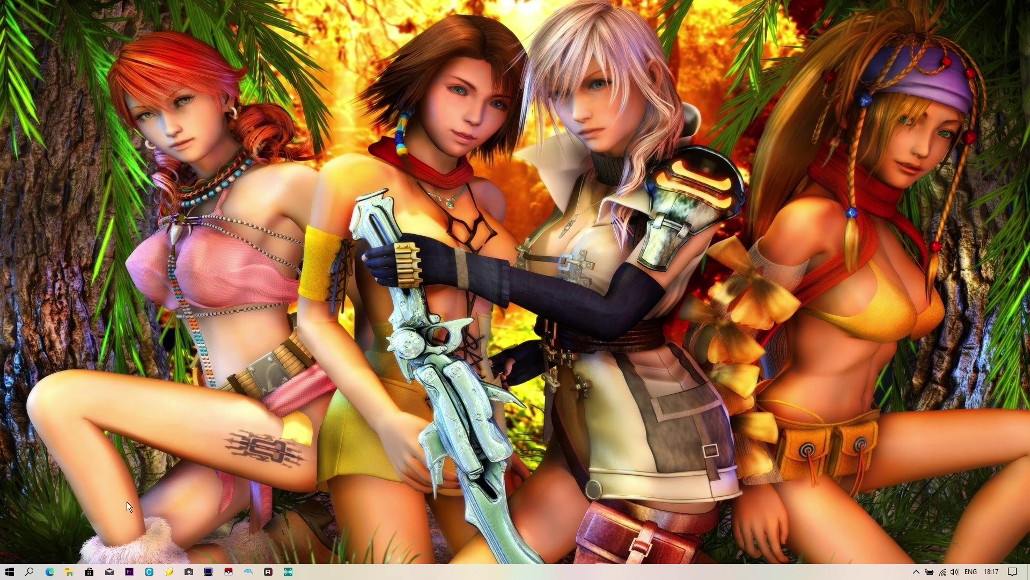
pyautogui.click(9, 573)
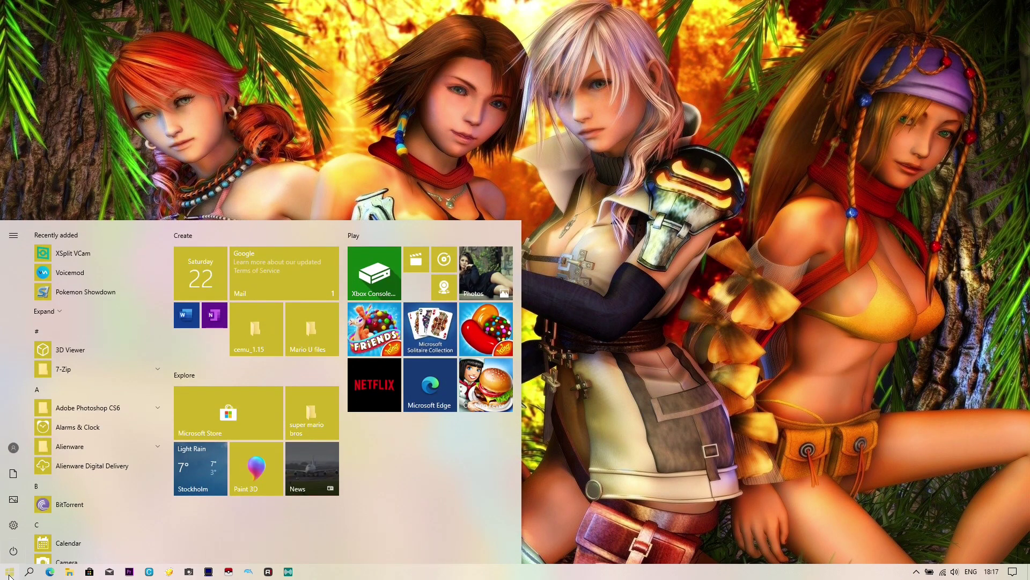
pyautogui.click(622, 318)
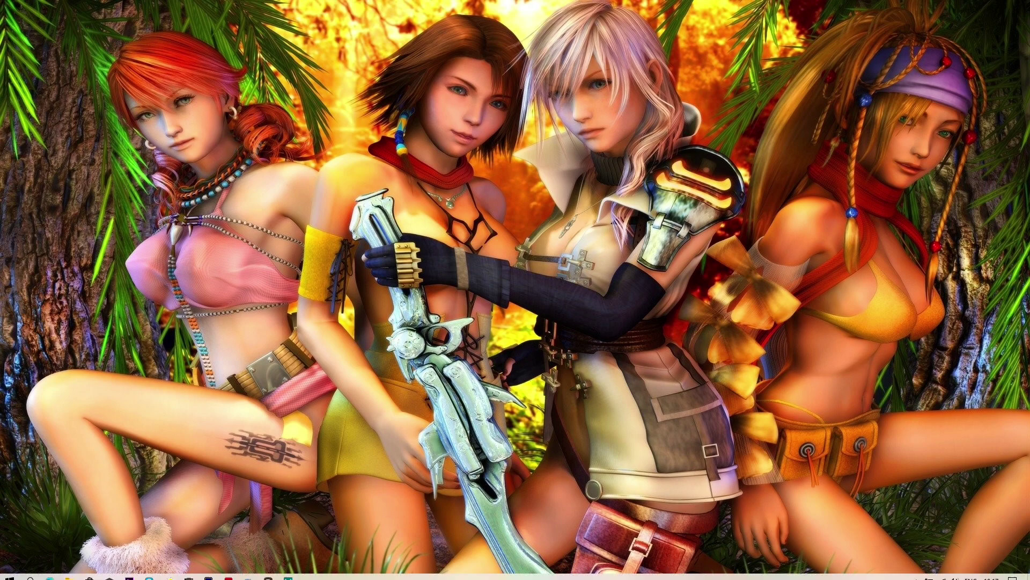
# Switch to Microsoft Edge and search Google for intel support
pyautogui.moveTo(54, 564)
pyautogui.click(9, 571)
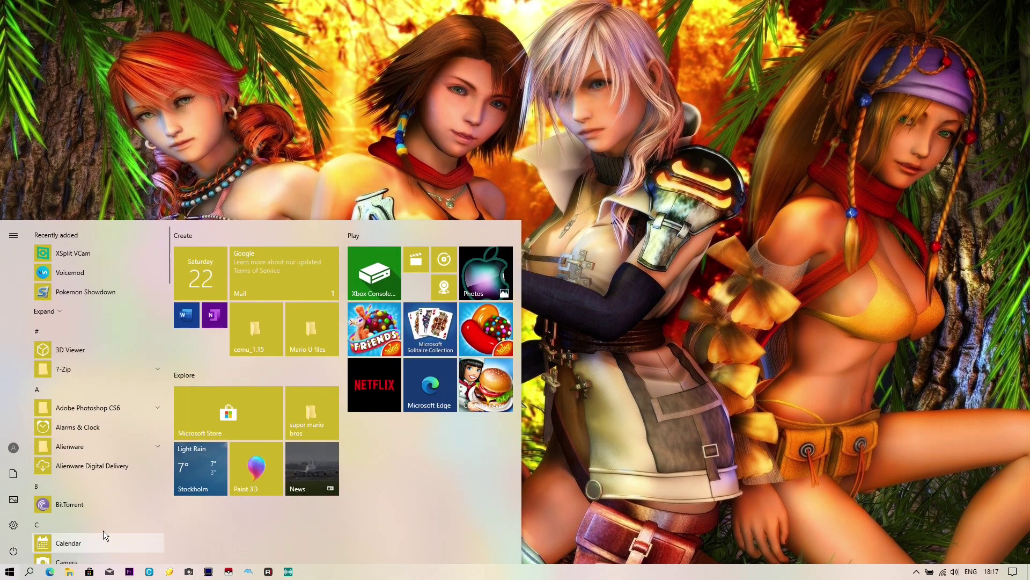
pyautogui.click(10, 572)
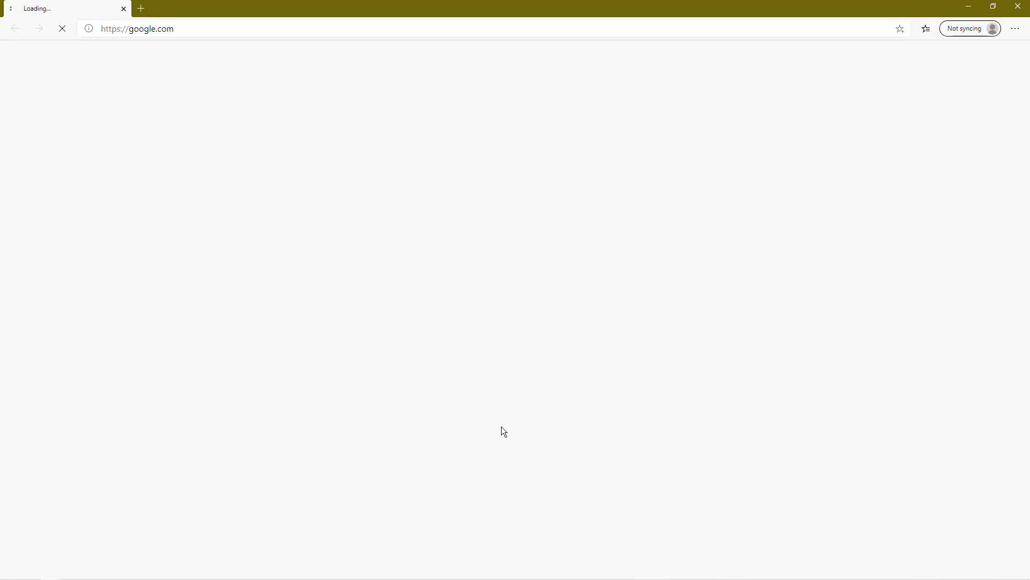
pyautogui.click(443, 216)
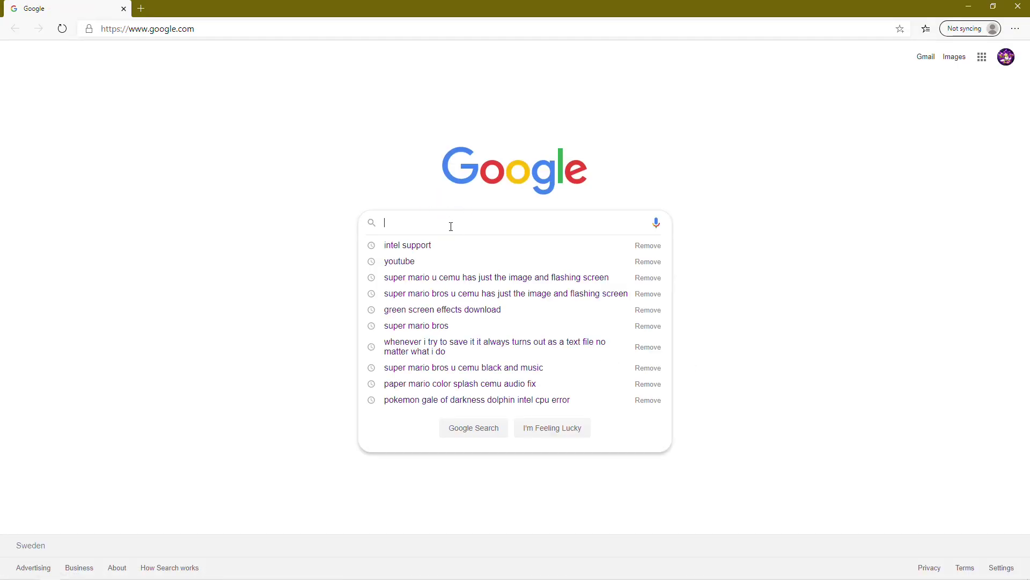
pyautogui.click(408, 245)
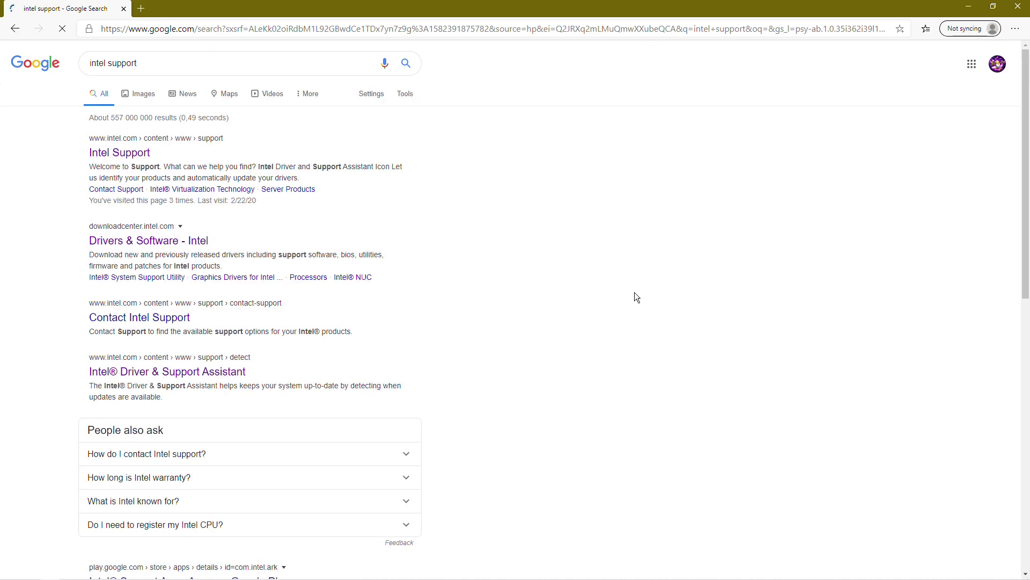
# Open the Intel Support page and run the automatic driver scan with Intel Driver & Support Assistant
pyautogui.click(120, 153)
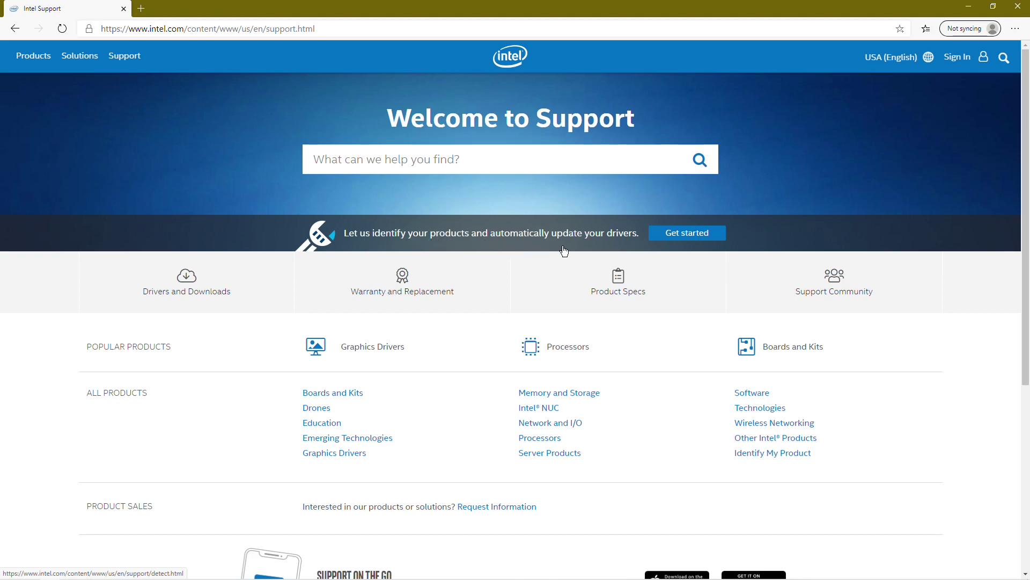
pyautogui.click(690, 234)
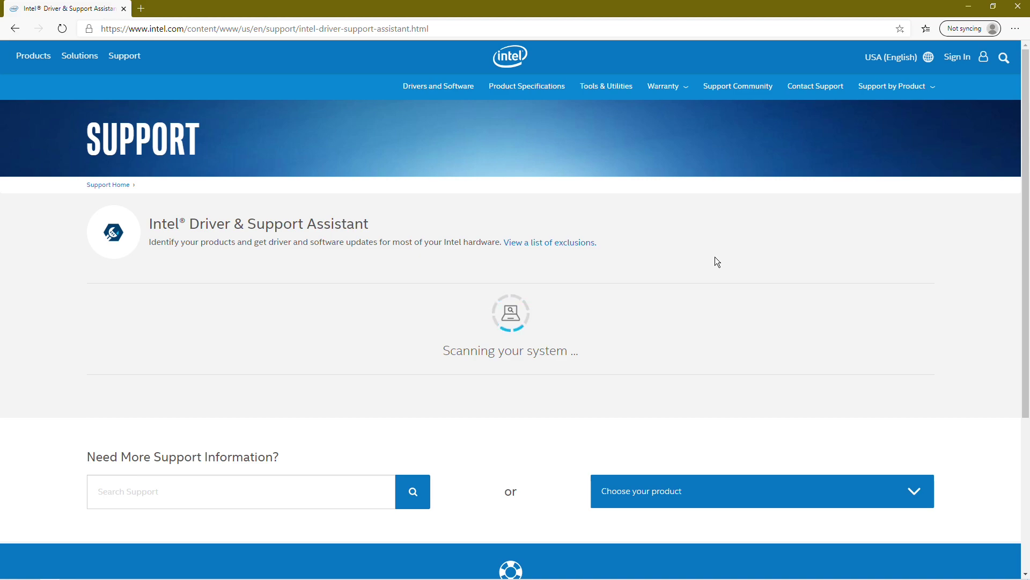
pyautogui.scroll(-3, 725, 313)
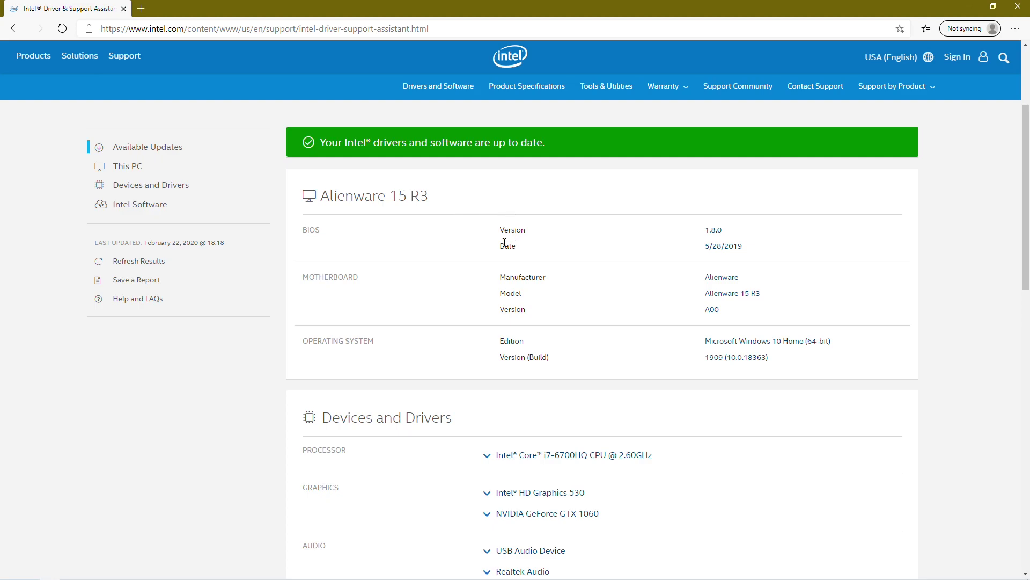
pyautogui.scroll(-5, 505, 243)
pyautogui.scroll(2, 407, 232)
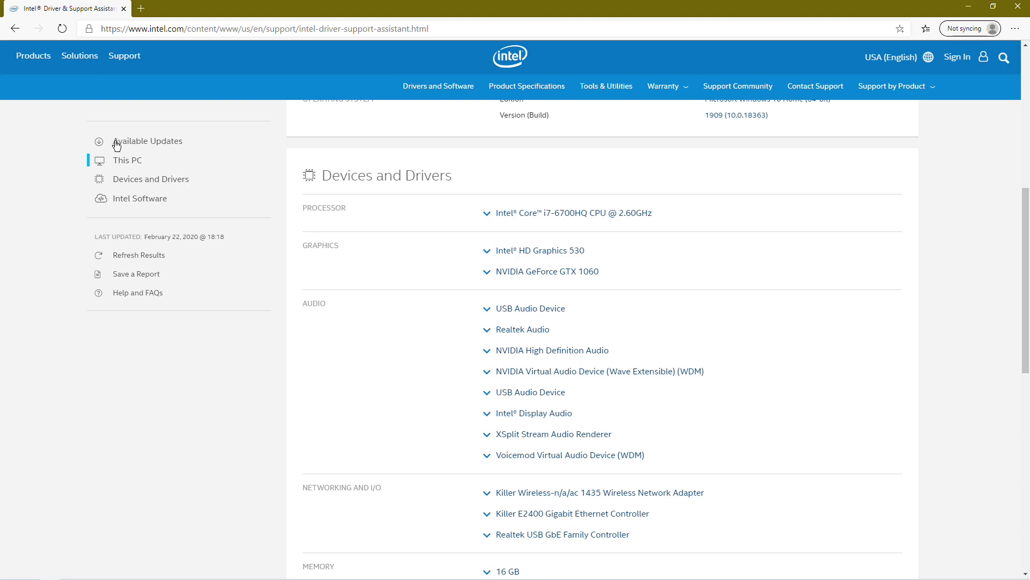
# Examine the Intel HD Graphics 530 driver details and the other entries in the Devices and Drivers report
pyautogui.click(567, 254)
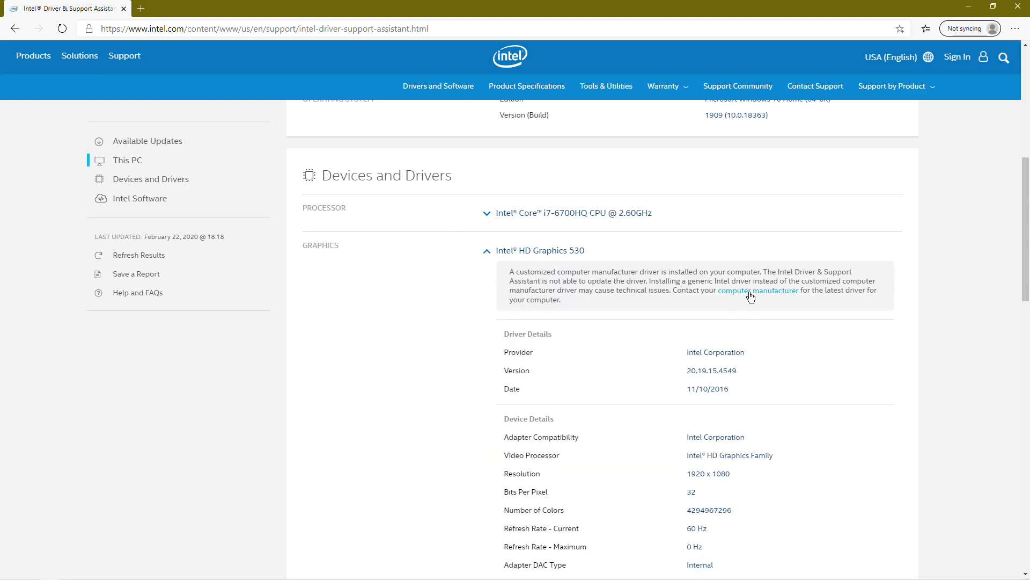
pyautogui.click(487, 252)
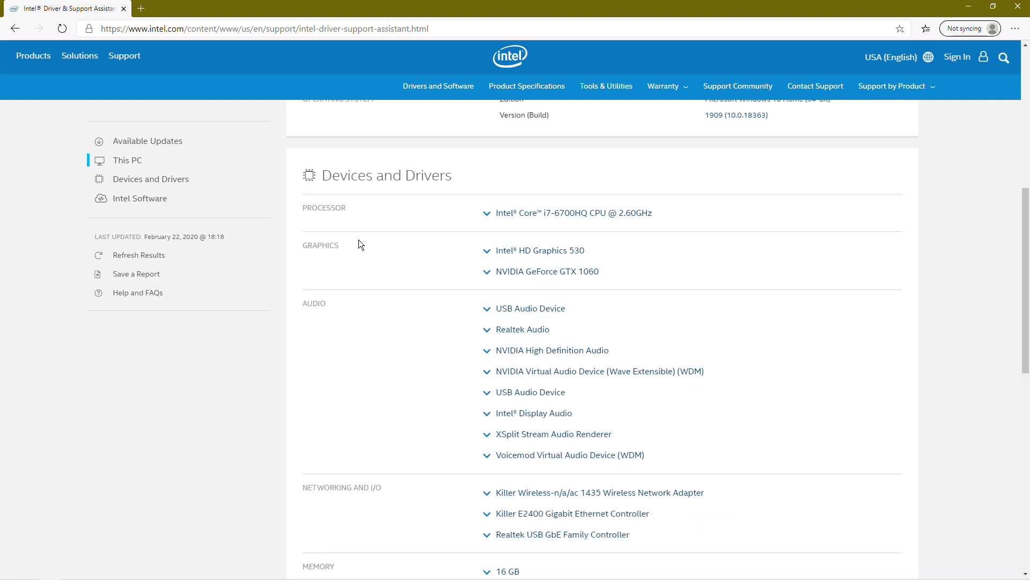
pyautogui.scroll(-3, 394, 266)
pyautogui.scroll(-3, 393, 265)
pyautogui.scroll(6, 467, 318)
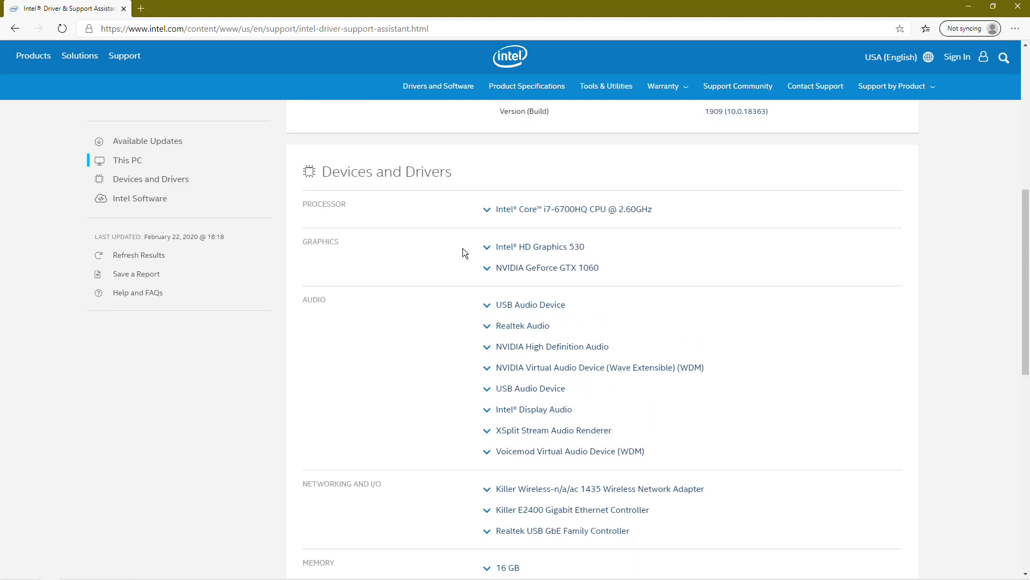
pyautogui.scroll(-6, 463, 246)
pyautogui.scroll(-3, 462, 258)
pyautogui.scroll(10, 455, 332)
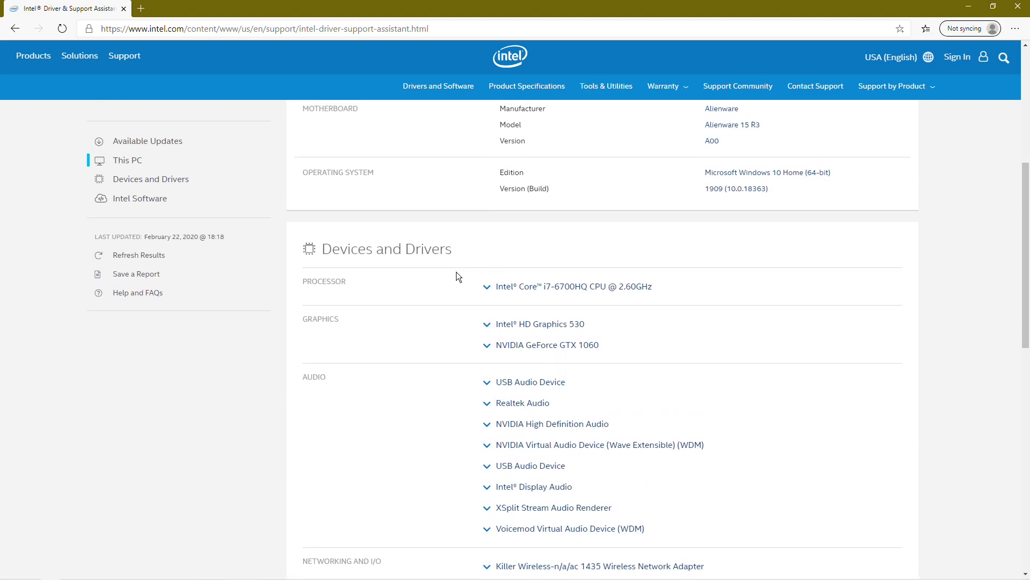
pyautogui.scroll(-7, 573, 318)
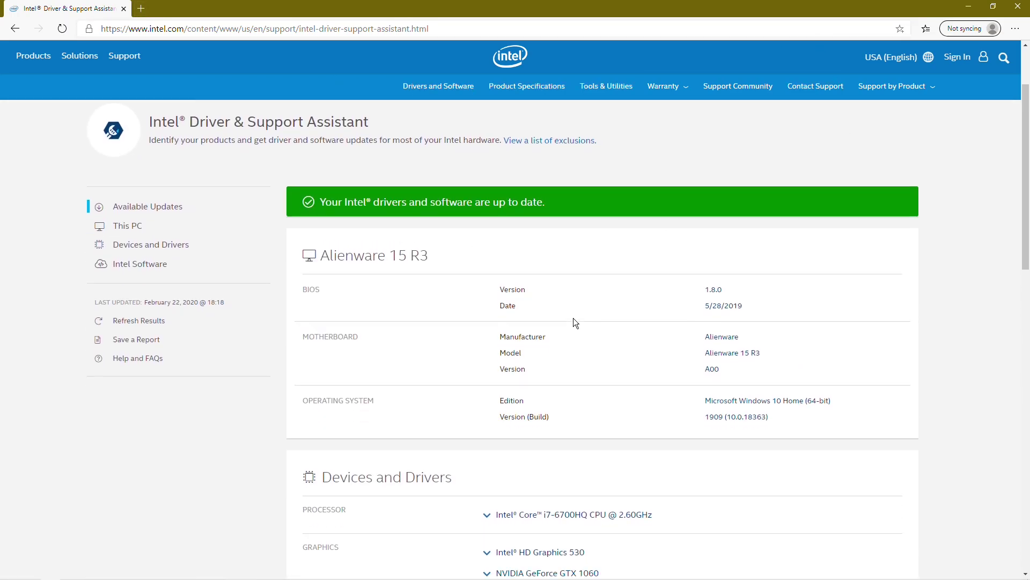
# Look over the Intel driver report once more, close the browser, and switch to Cemu
pyautogui.scroll(-5, 541, 284)
pyautogui.scroll(12, 545, 258)
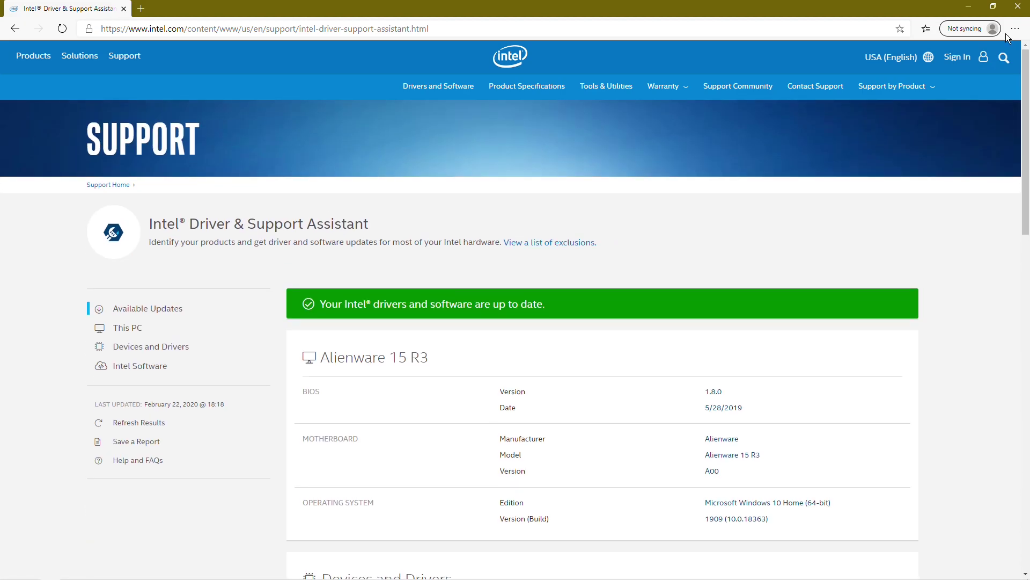
pyautogui.click(1018, 6)
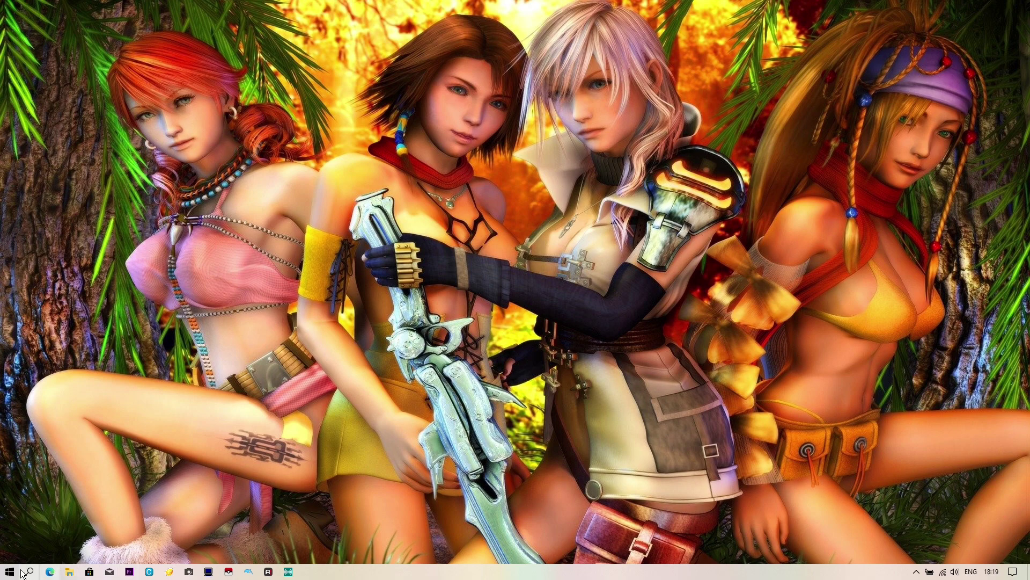
pyautogui.click(11, 571)
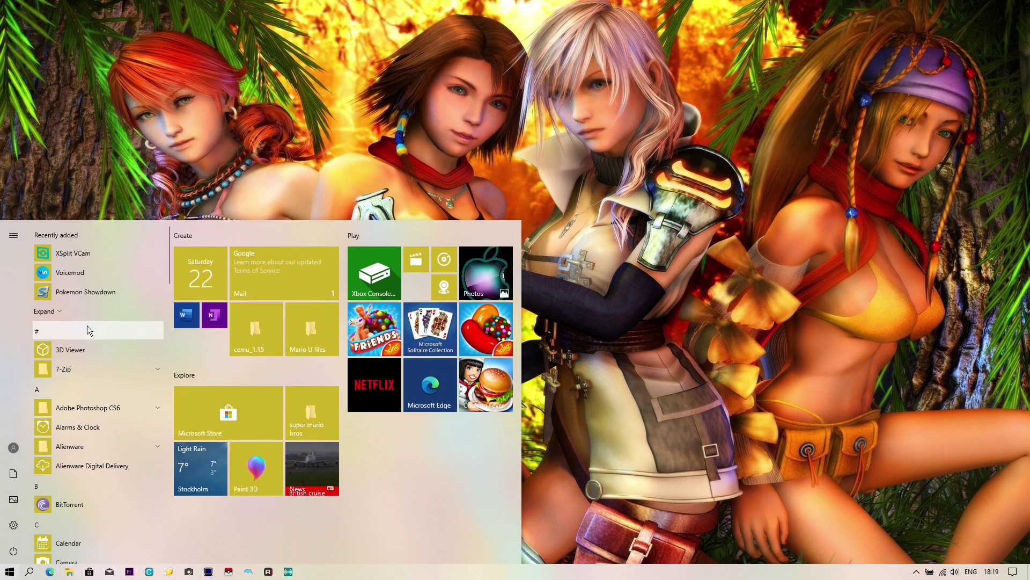
pyautogui.click(660, 320)
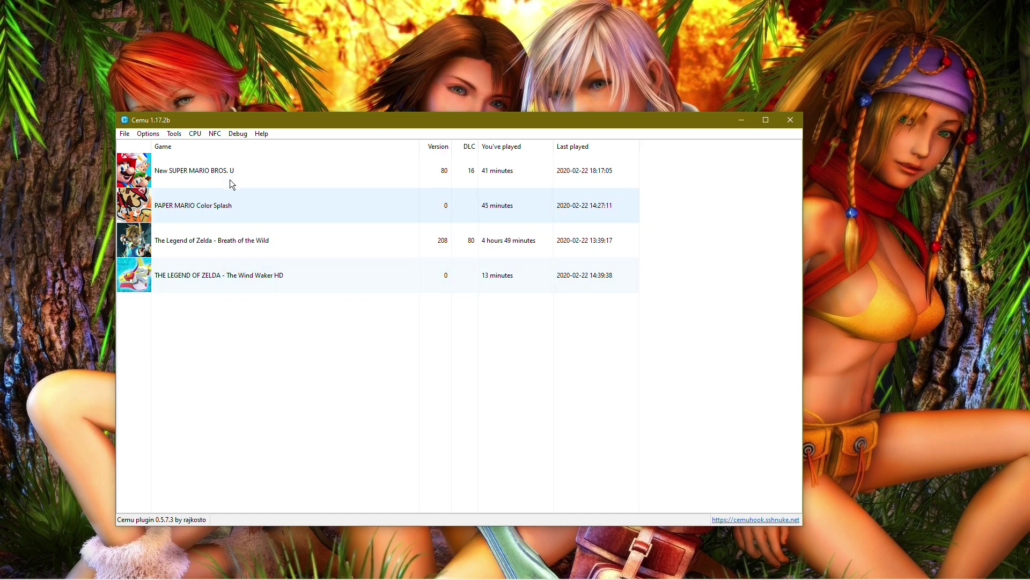
pyautogui.rightClick(276, 170)
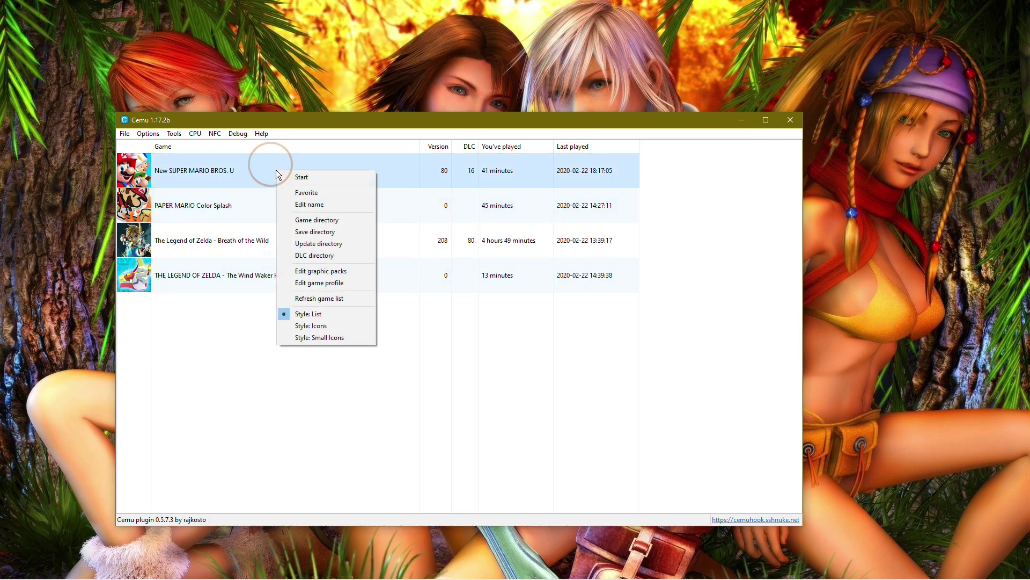
pyautogui.rightClick(260, 165)
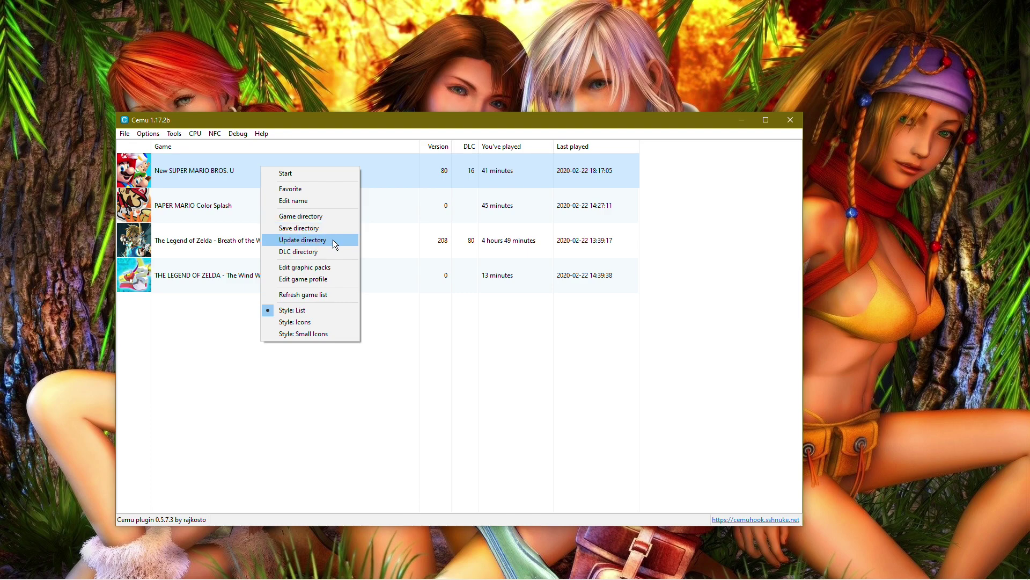
pyautogui.click(125, 134)
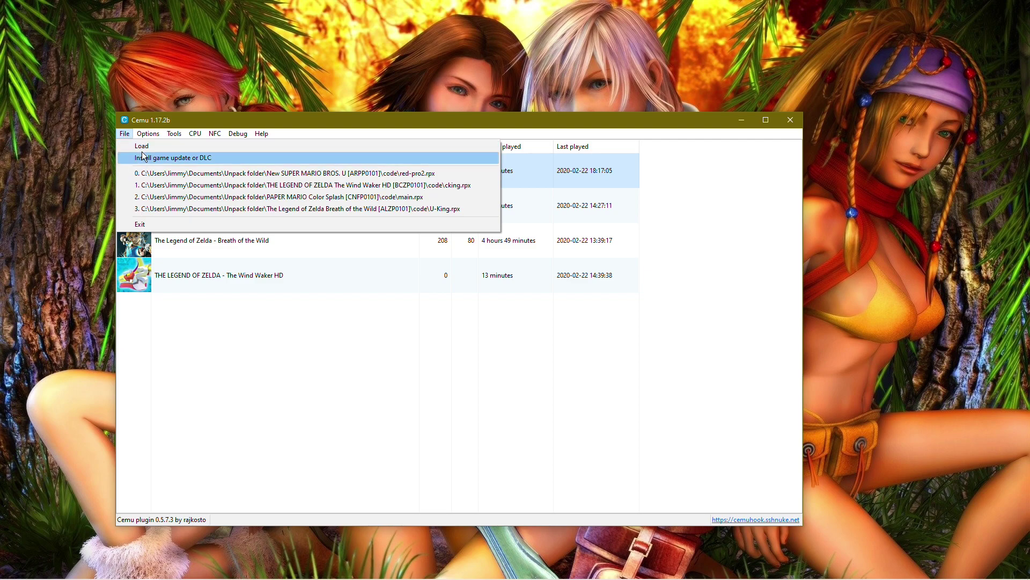
pyautogui.press('Right')
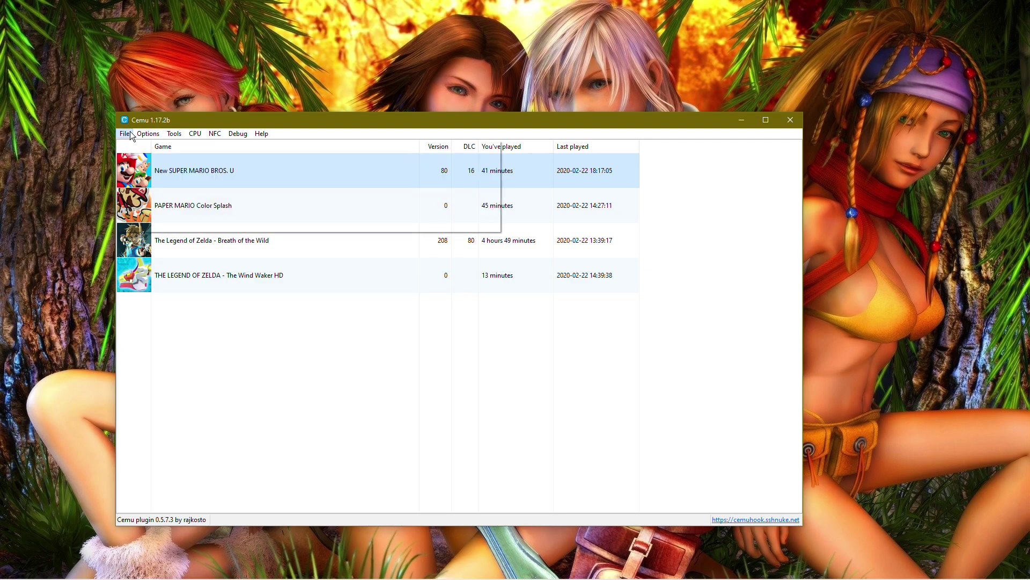
pyautogui.press('Left')
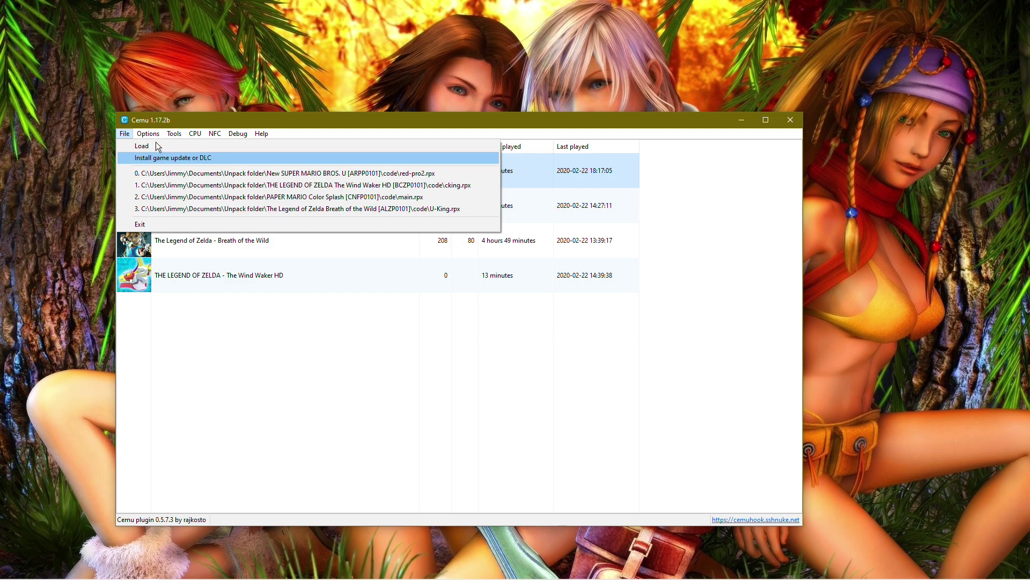
pyautogui.moveTo(150, 137)
pyautogui.click(315, 166)
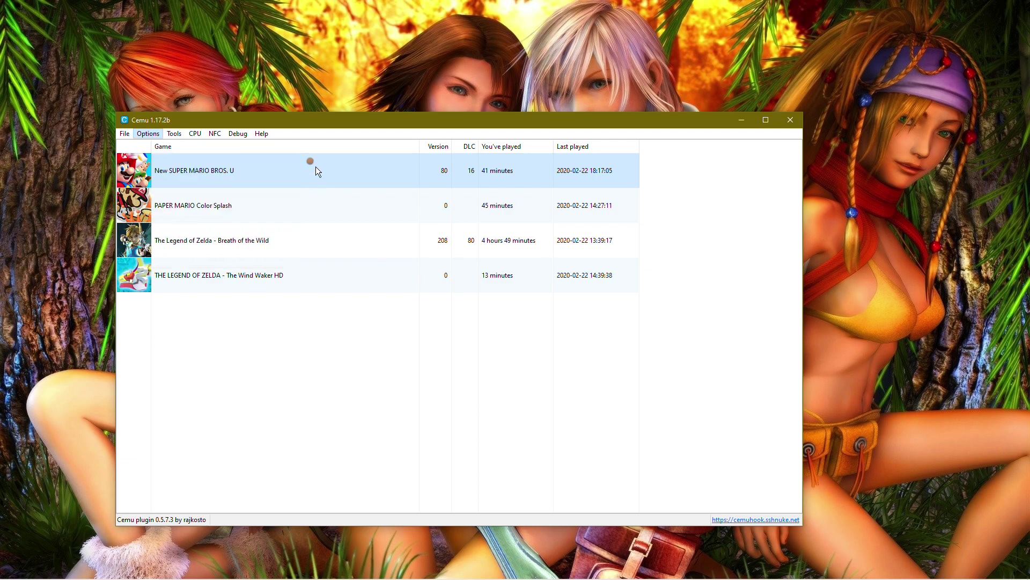
# Open the game profile of New SUPER MARIO BROS. U and examine the available CPU modes
pyautogui.rightClick(316, 166)
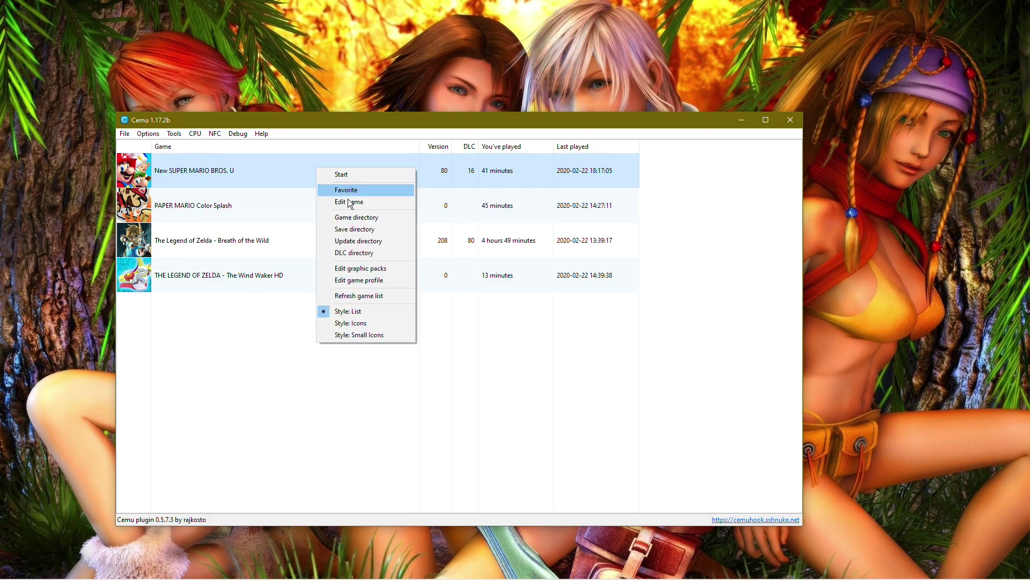
pyautogui.rightClick(293, 171)
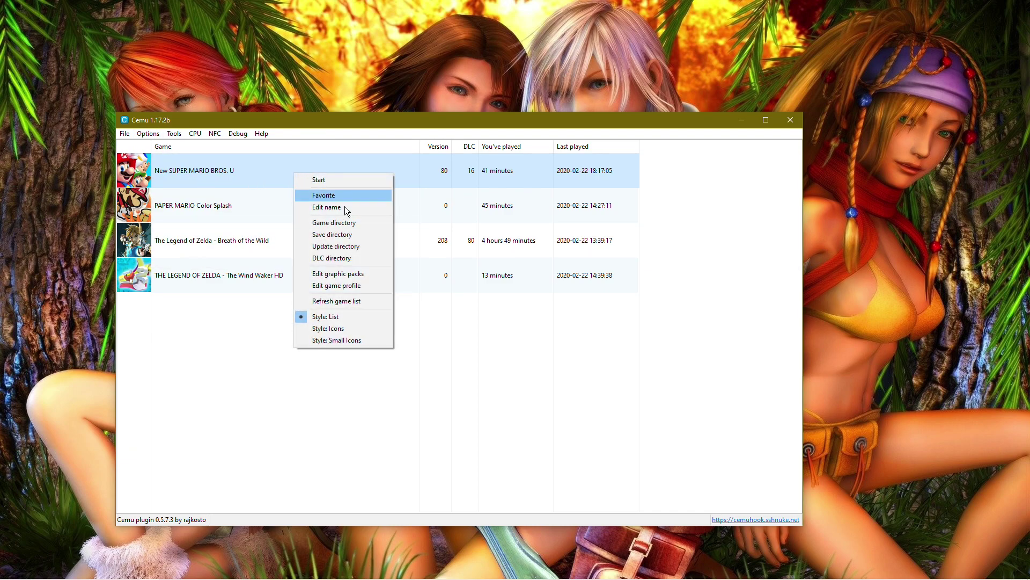
pyautogui.click(338, 286)
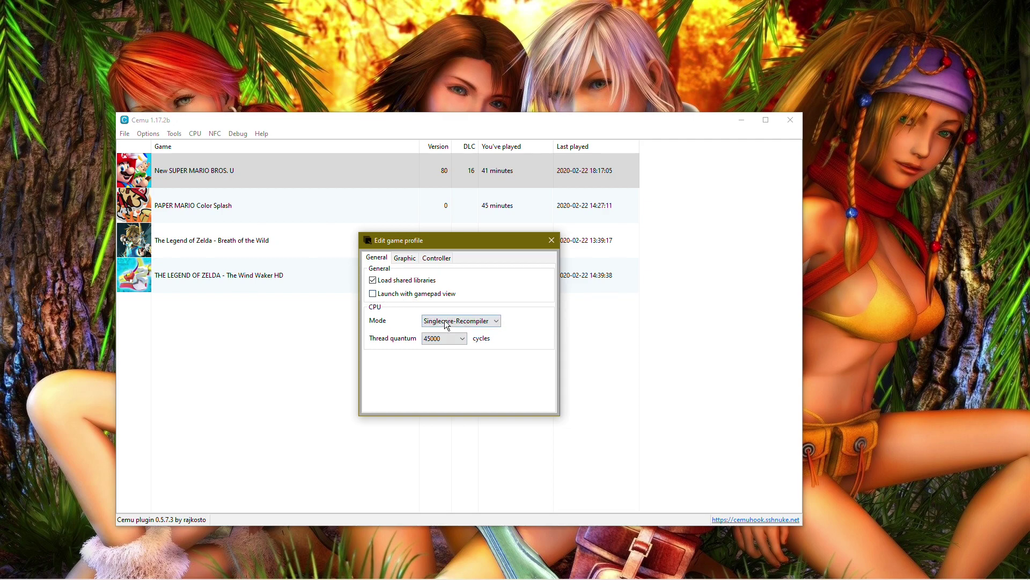
pyautogui.click(497, 321)
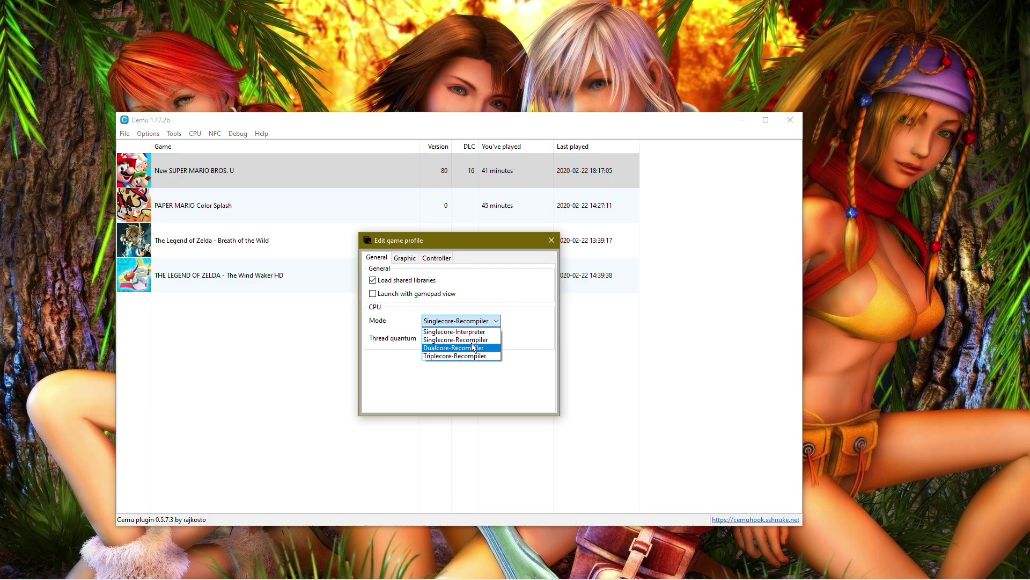
pyautogui.click(496, 320)
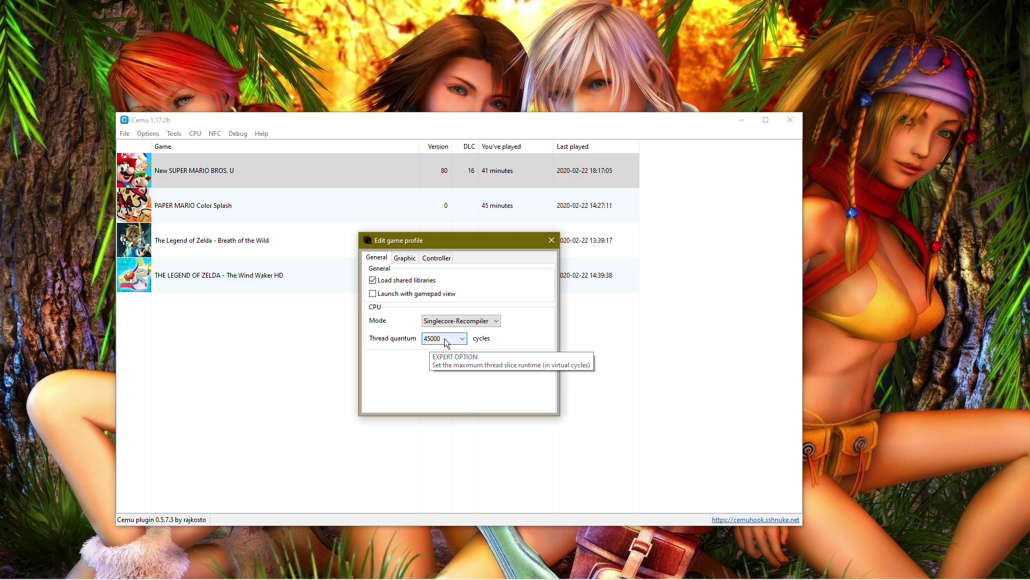
# Examine the game profile's shader mul accuracy, GPU buffer cache accuracy and controller assignments, and close the profile
pyautogui.click(405, 258)
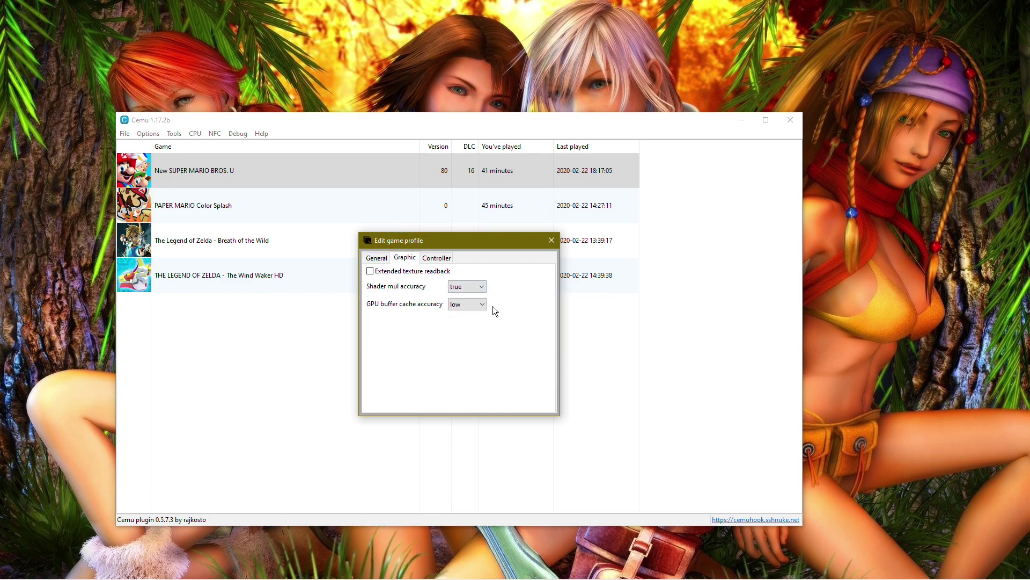
pyautogui.click(481, 287)
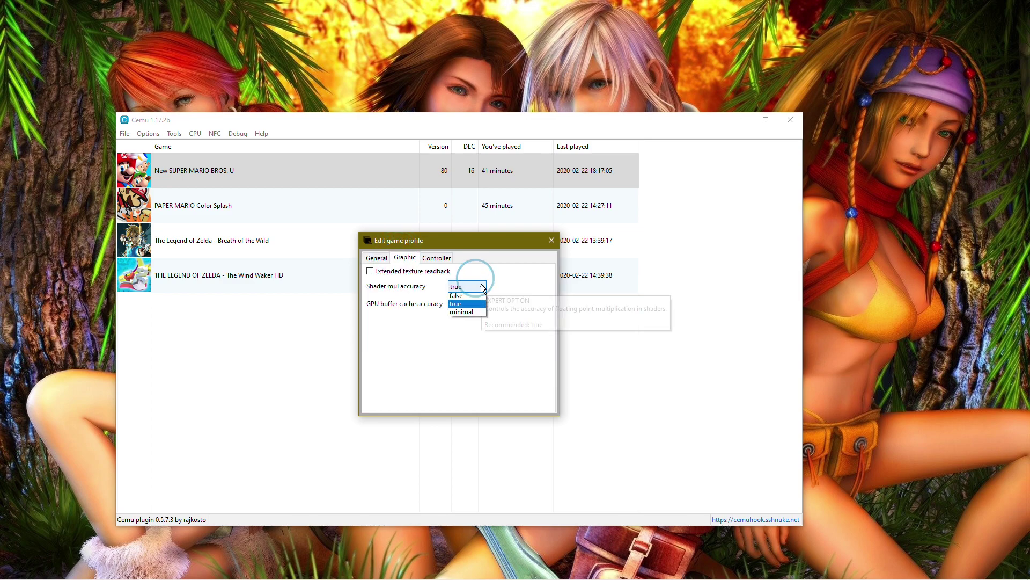
pyautogui.click(483, 289)
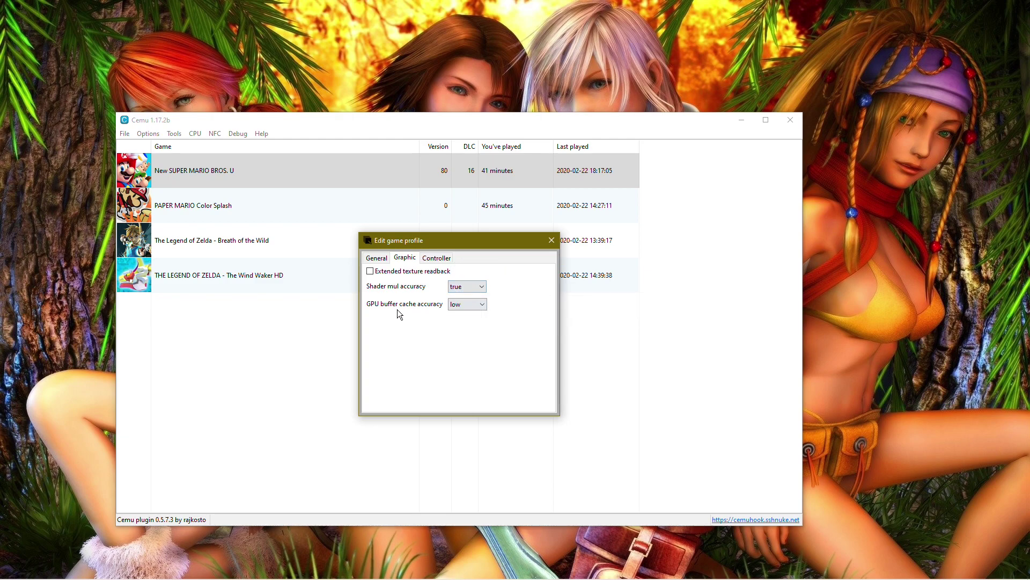
pyautogui.click(479, 305)
pyautogui.click(481, 303)
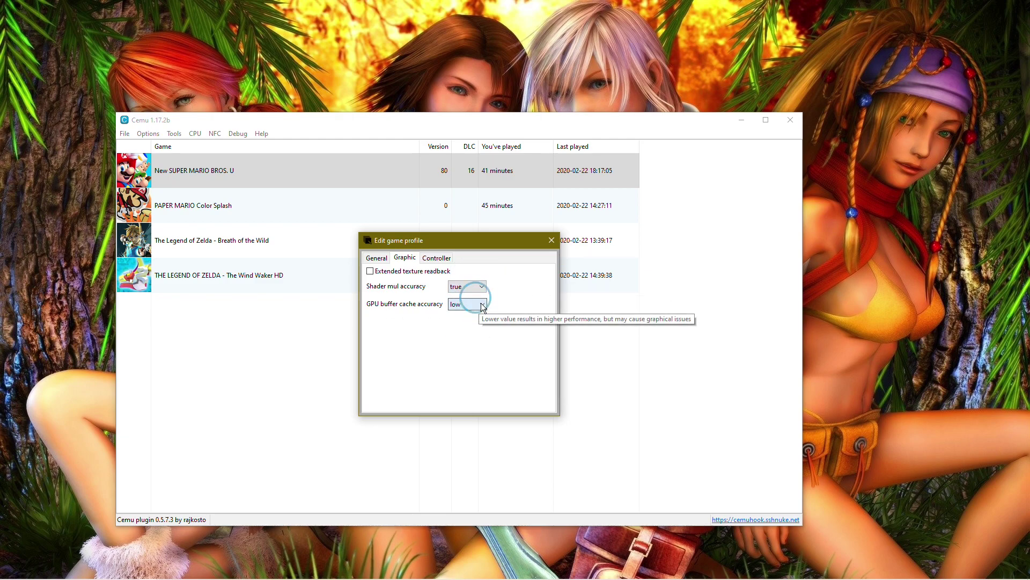
pyautogui.click(443, 259)
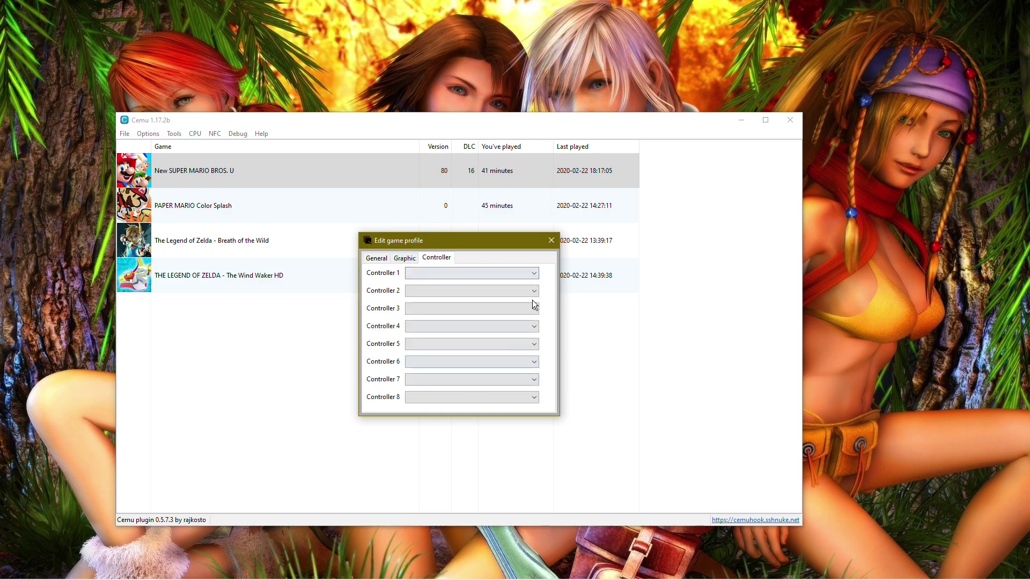
pyautogui.click(550, 241)
pyautogui.click(128, 135)
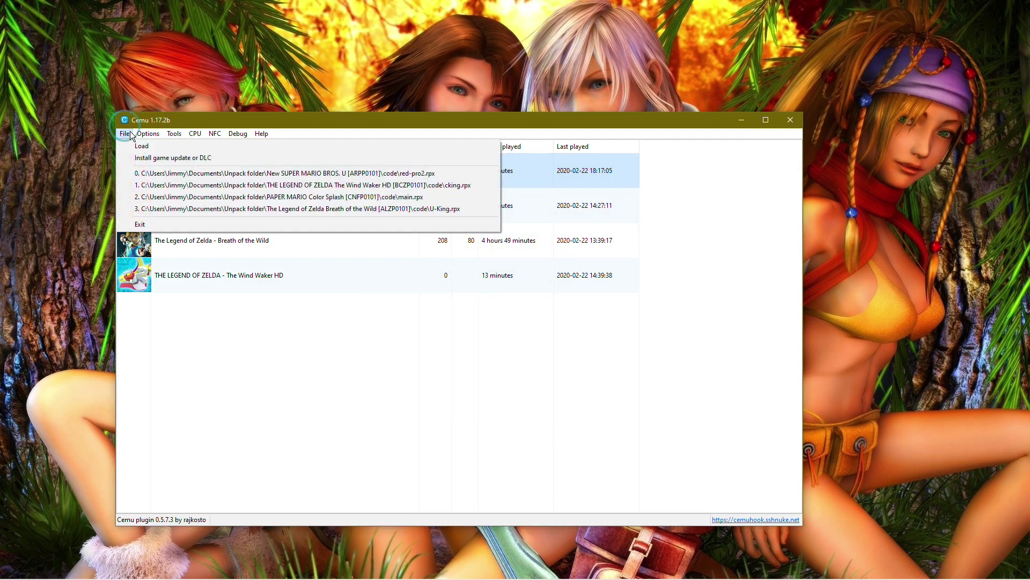
pyautogui.moveTo(147, 136)
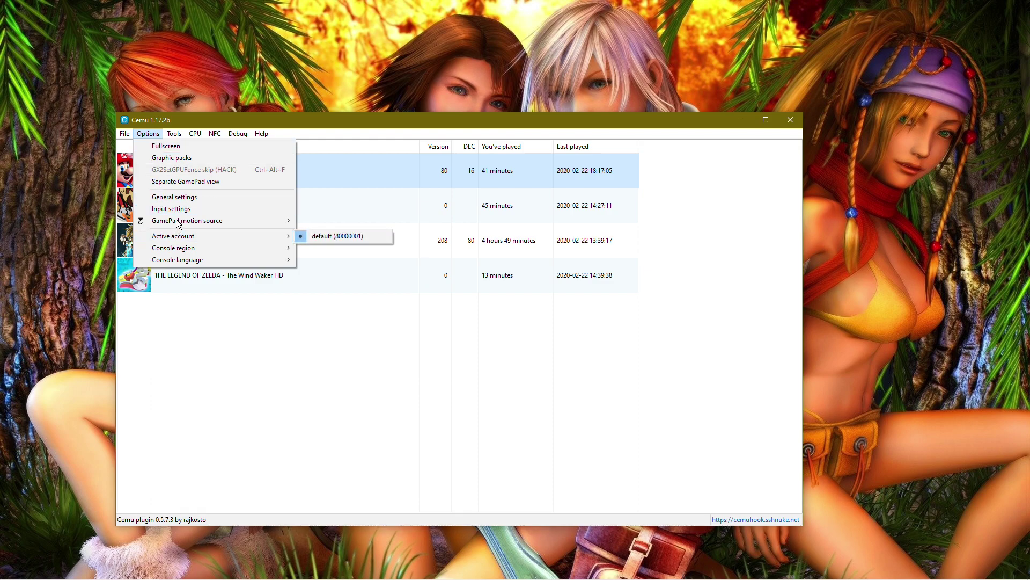
pyautogui.moveTo(183, 222)
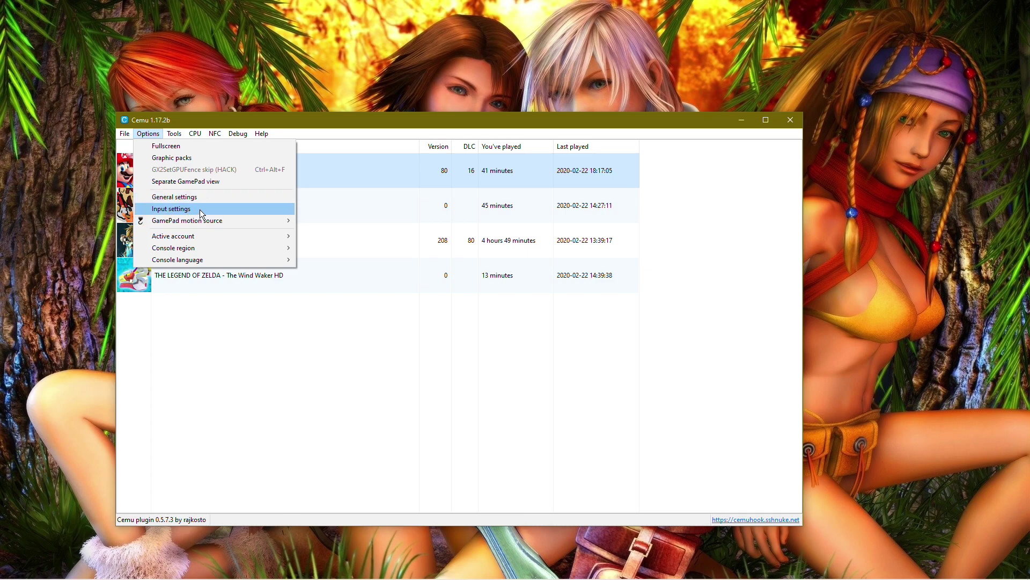
pyautogui.click(359, 353)
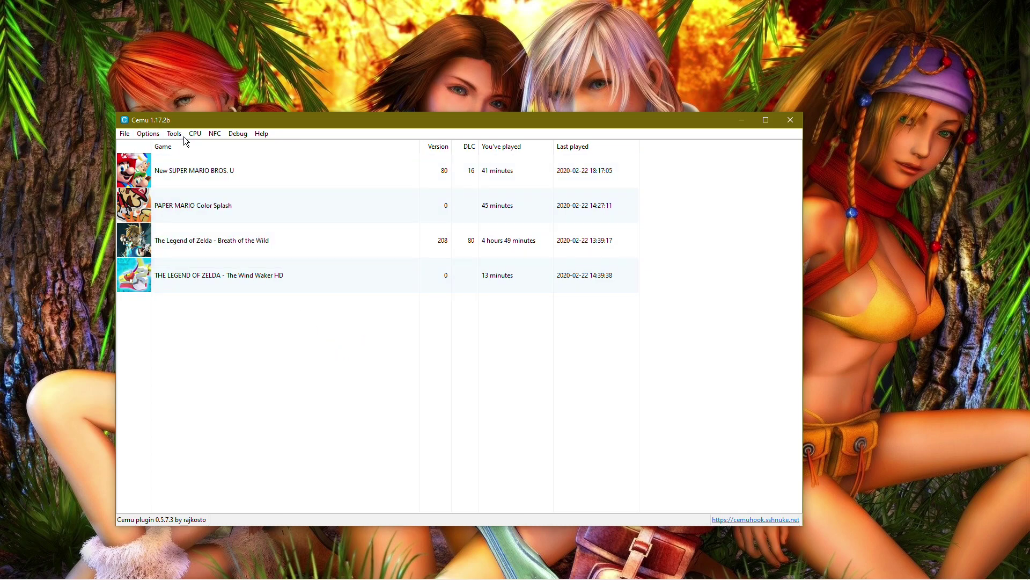
pyautogui.moveTo(490, 120); pyautogui.dragTo(532, 147)
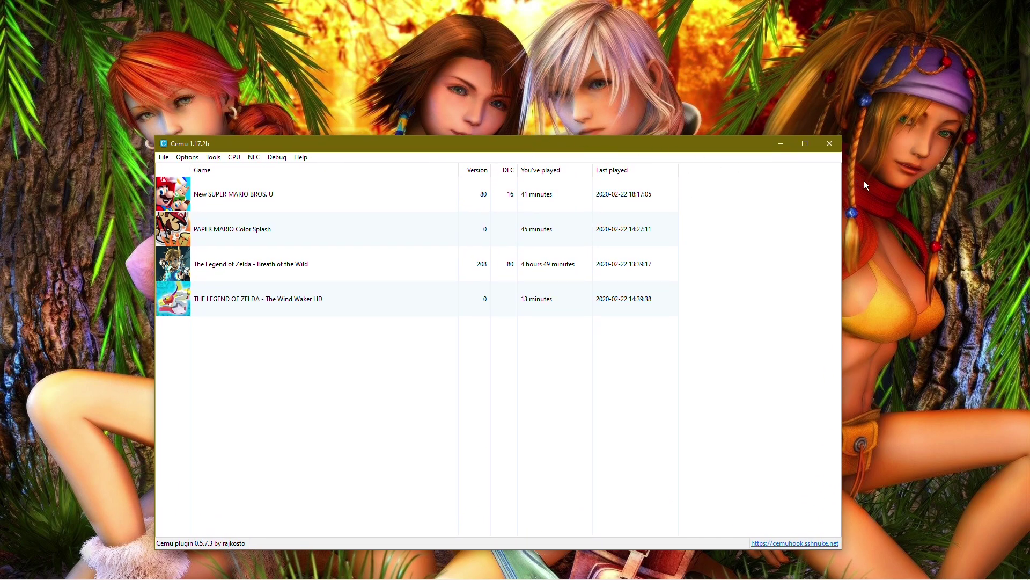
pyautogui.click(194, 160)
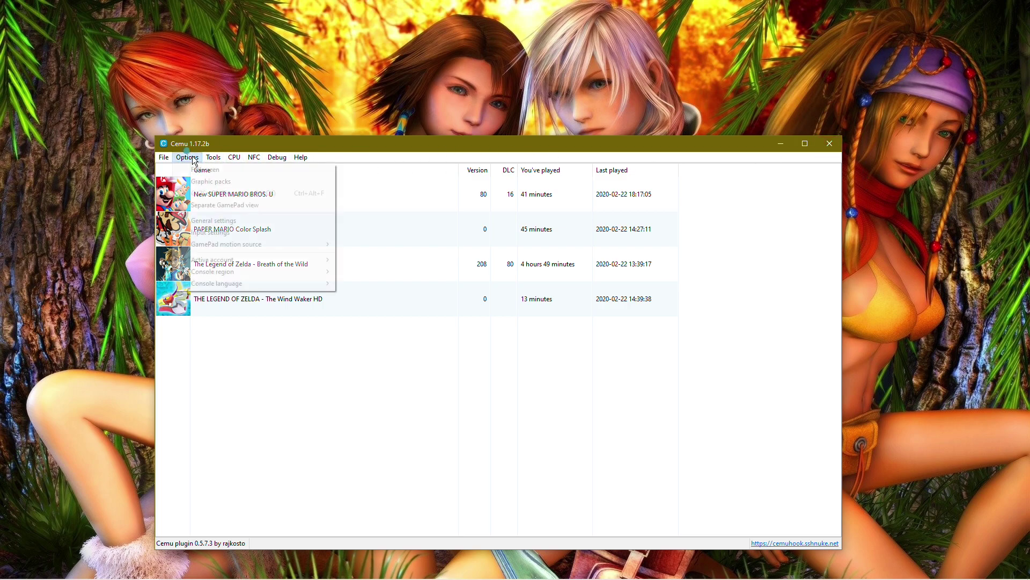
pyautogui.moveTo(164, 157)
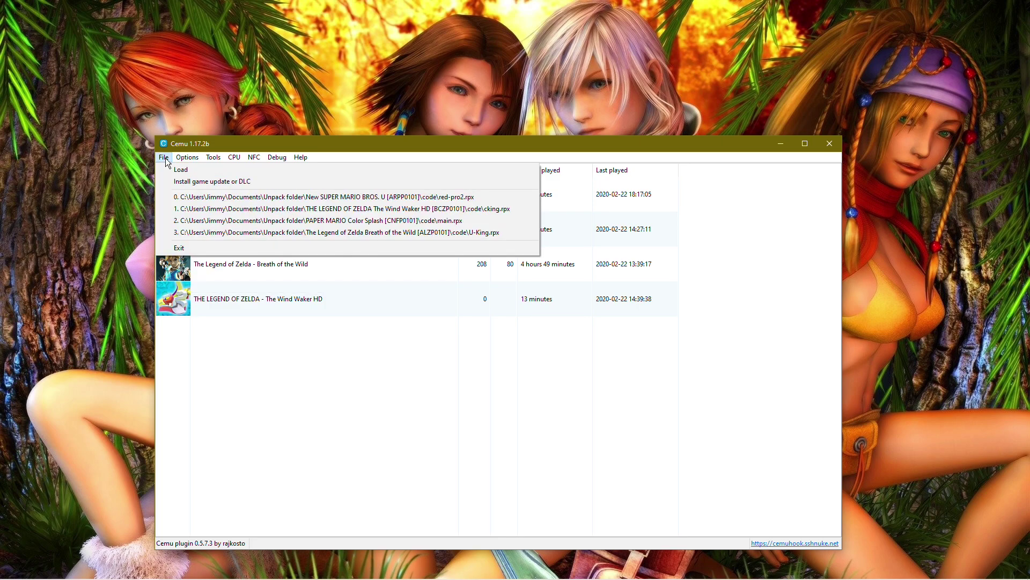
pyautogui.click(302, 72)
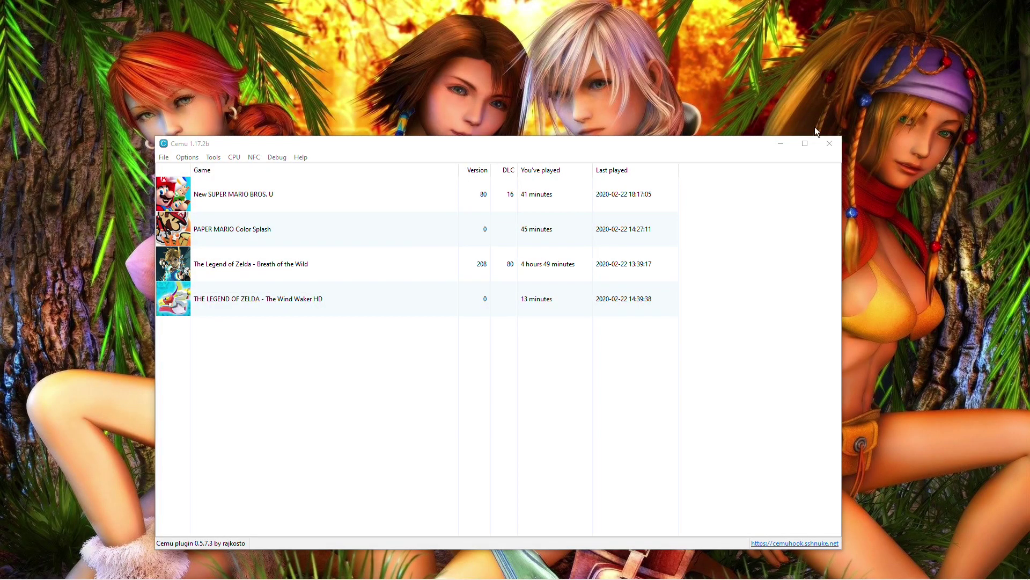